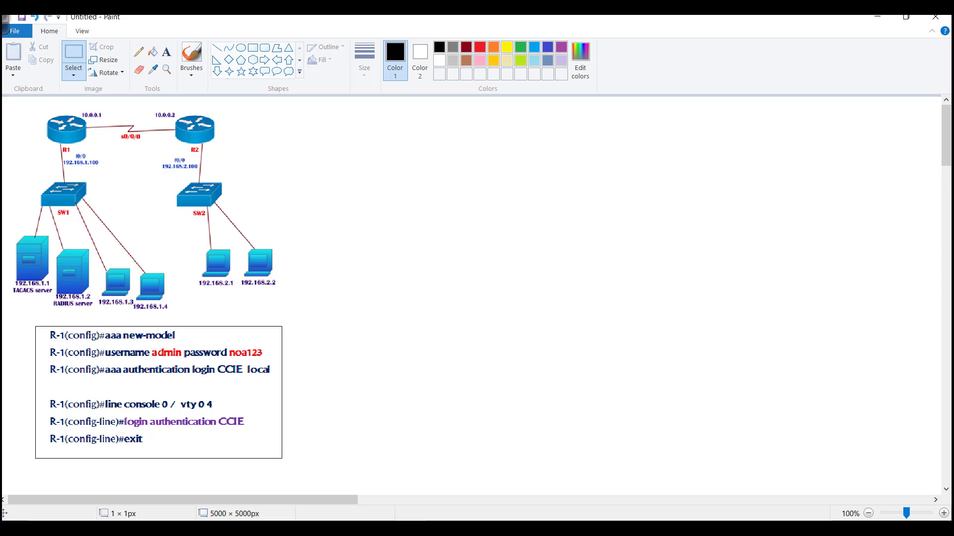
- Bring Packet Tracer forward, select the Switch1 group, and open Router1's CLI console
key(alt+Tab)
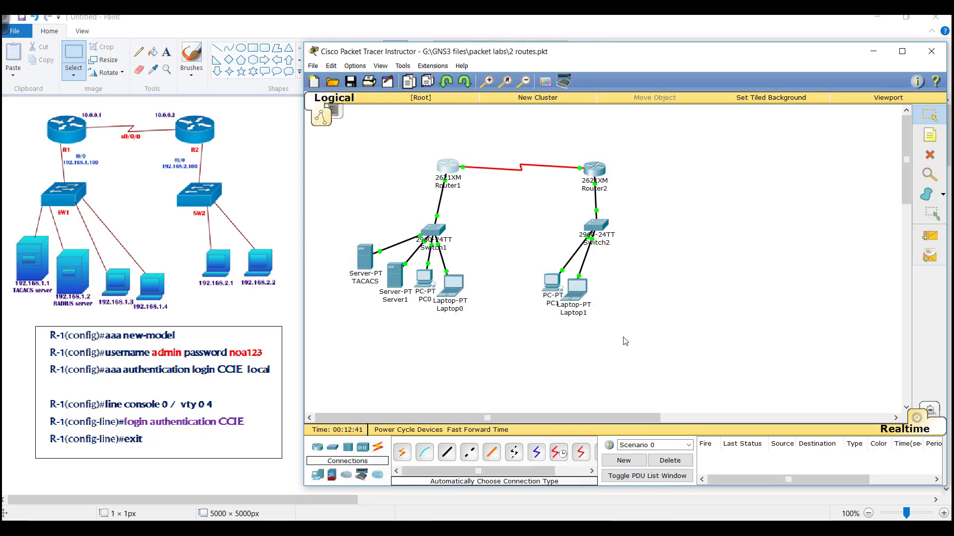
drag(322, 232, 481, 322)
drag(328, 233, 492, 318)
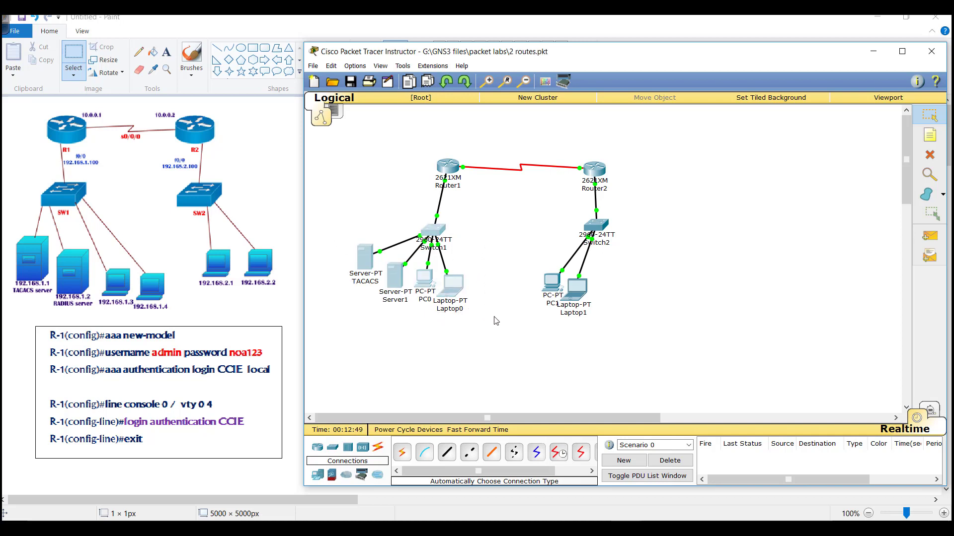
click(452, 172)
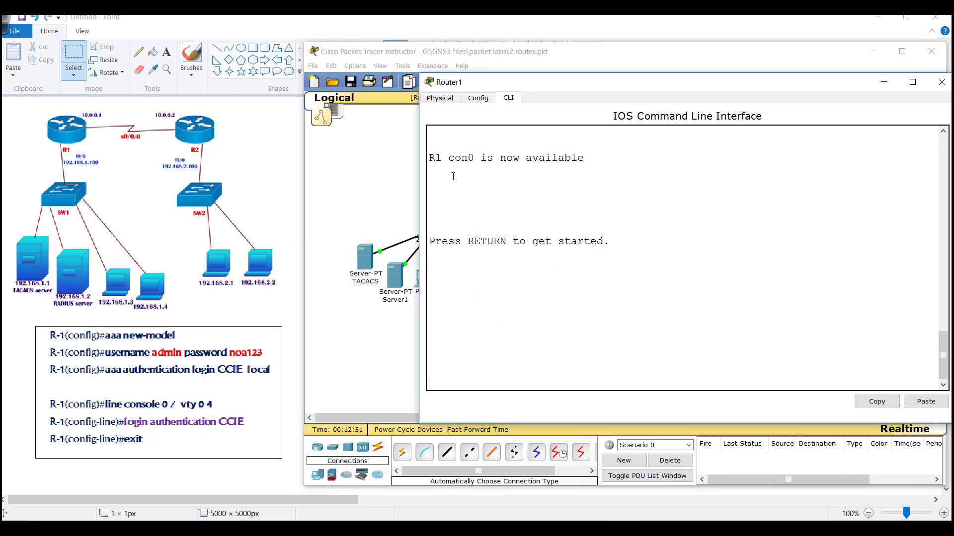
- Enter enable mode and run show ip interface brief, noting FastEthernet0/0 at 192.168.1.100
drag(457, 81, 455, 80)
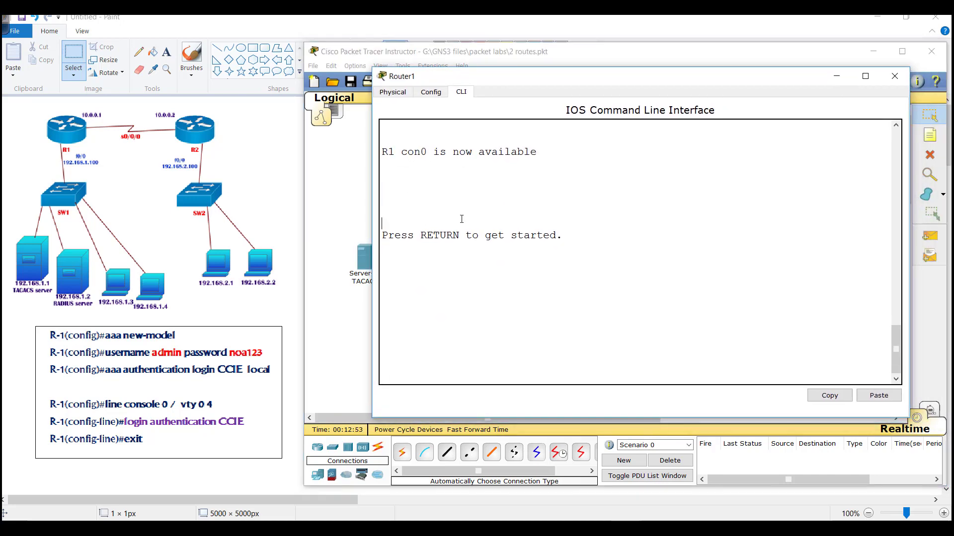
key(Return)
text(e)
key(Tab)
key(Return)
text(en)
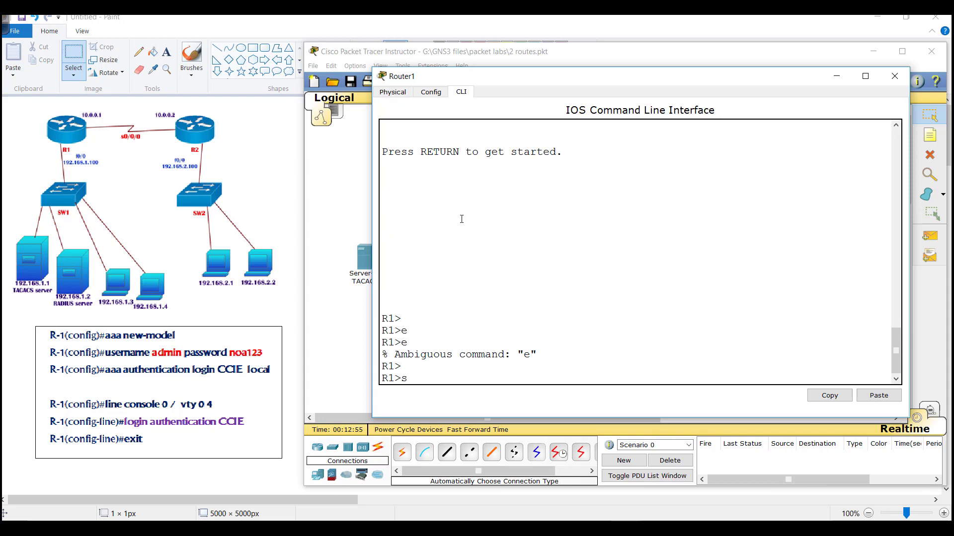
key(Tab)
key(Return)
key(Return)
text(sh ip int br)
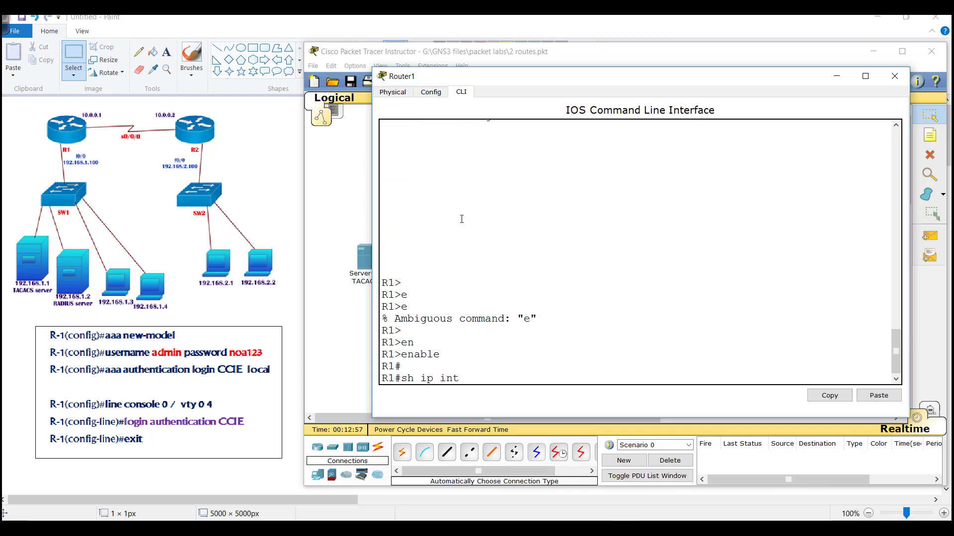
key(Tab)
key(Return)
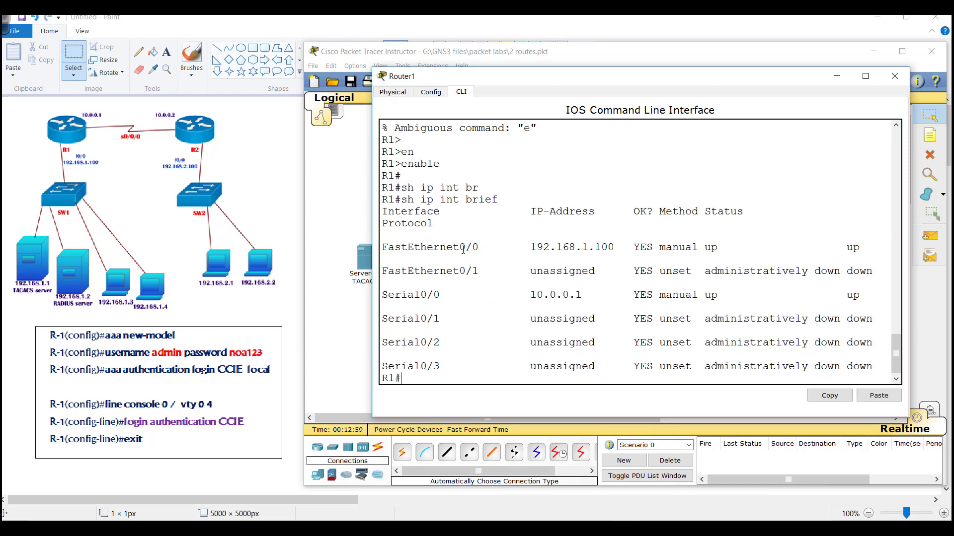
drag(463, 250, 627, 248)
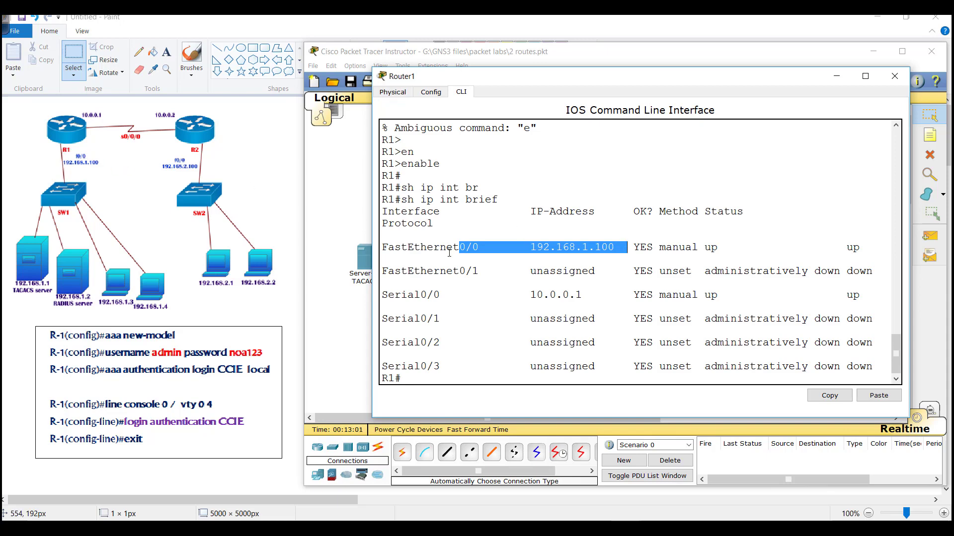
- Ping 192.168.1.1 and then 192.168.1.2 from Router1
text(ping  1)
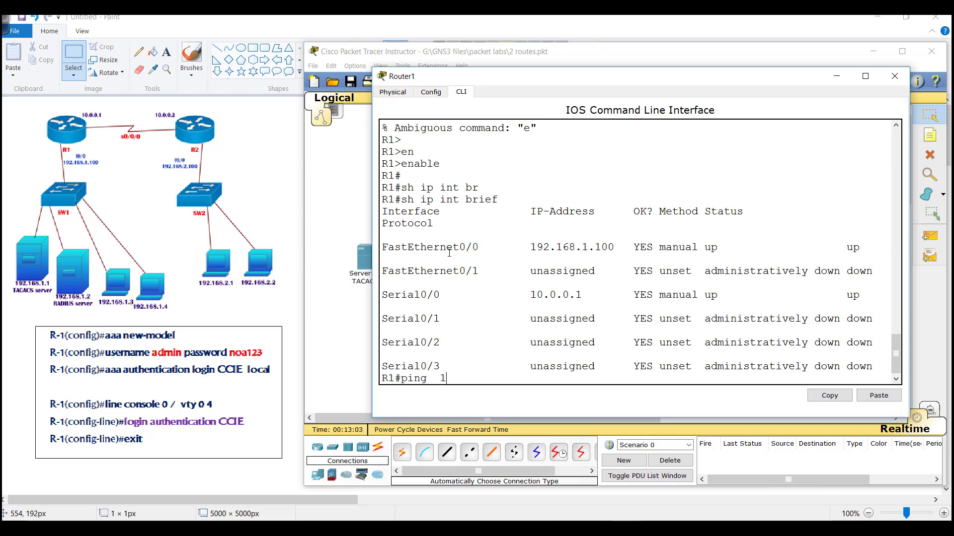
text(92.168.1.1)
key(Return)
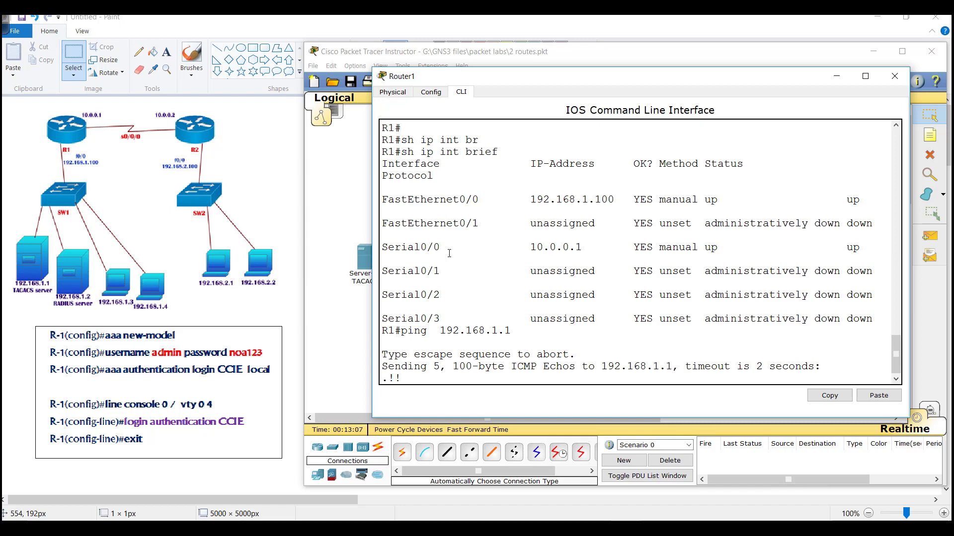
key(Up)
key(Return)
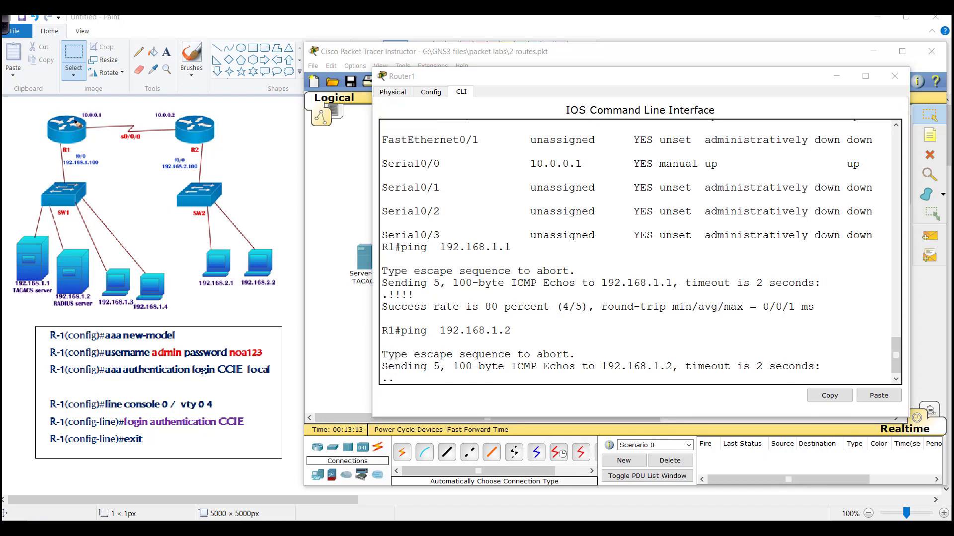
mouse_move(82, 114)
mouse_down()
mouse_move(54, 137)
mouse_move(78, 113)
mouse_move(63, 100)
mouse_move(140, 128)
mouse_move(158, 123)
mouse_move(162, 101)
mouse_move(175, 112)
mouse_move(199, 100)
mouse_move(226, 115)
mouse_up()
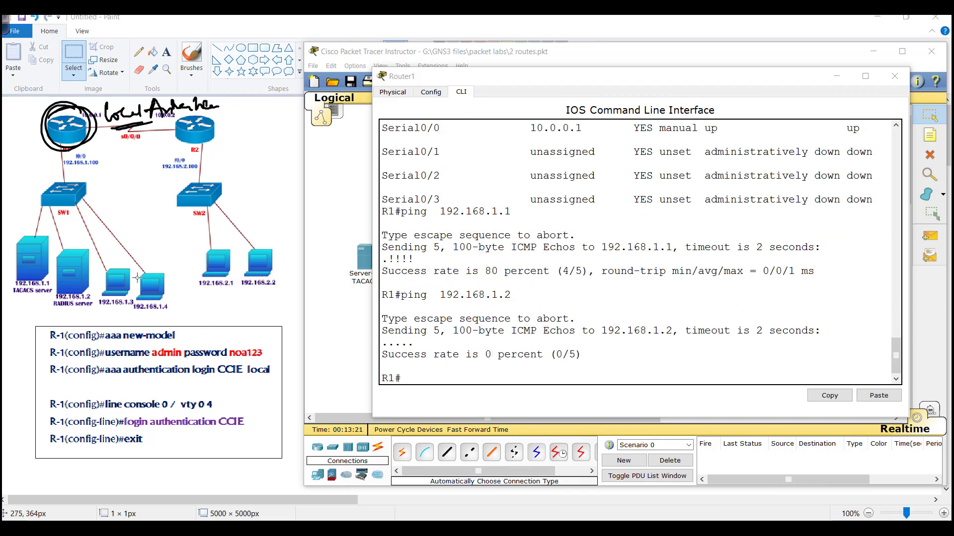
- Enter global configuration mode and enable aaa new-model
click(427, 279)
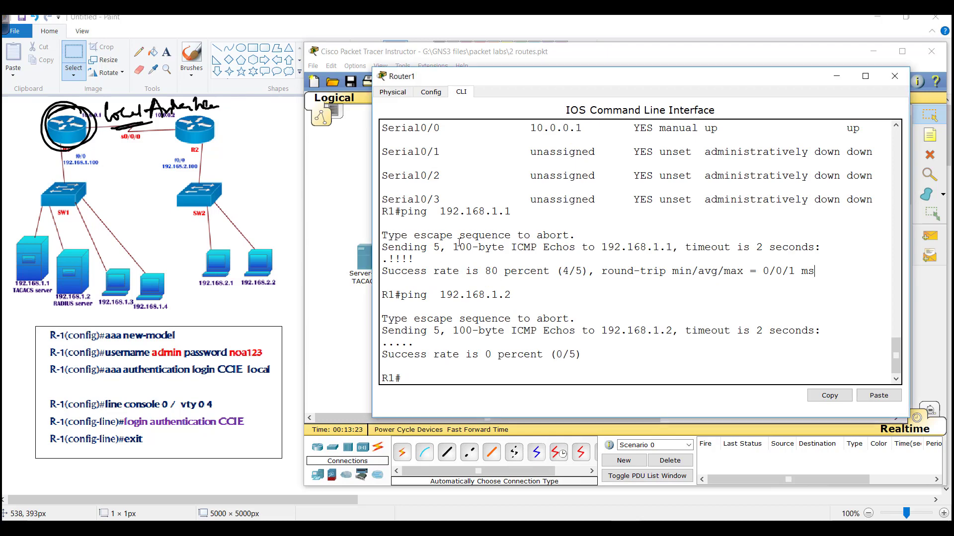
text(conf t)
key(Return)
key(Return)
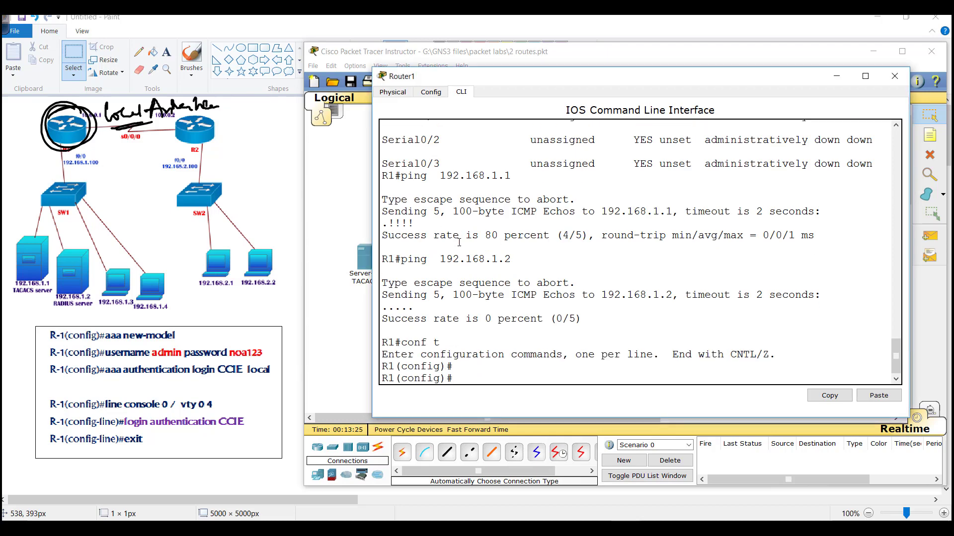
text(aaa ne)
key(Tab)
key(Return)
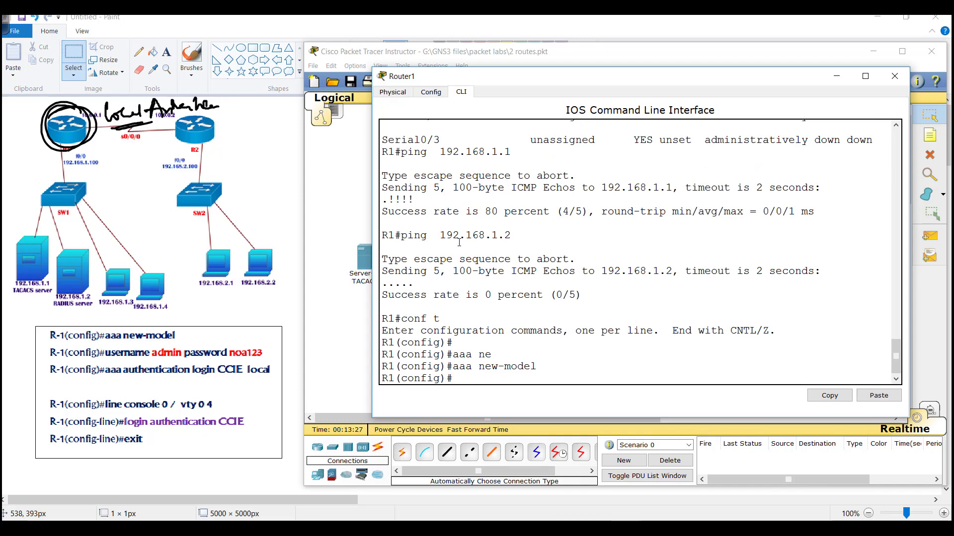
- Create the local user admin with its login password
text(user)
key(Tab)
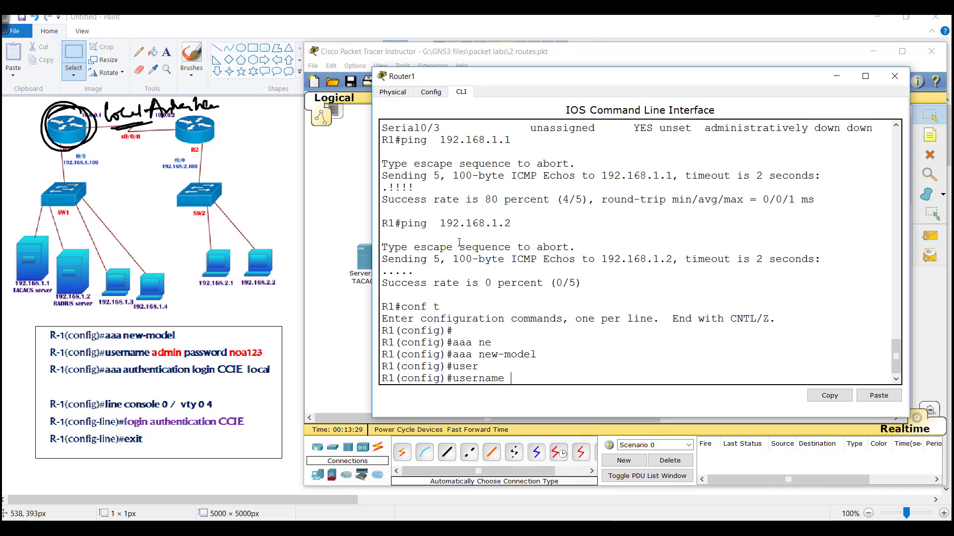
text(admin pa)
key(Tab)
text(noa12)
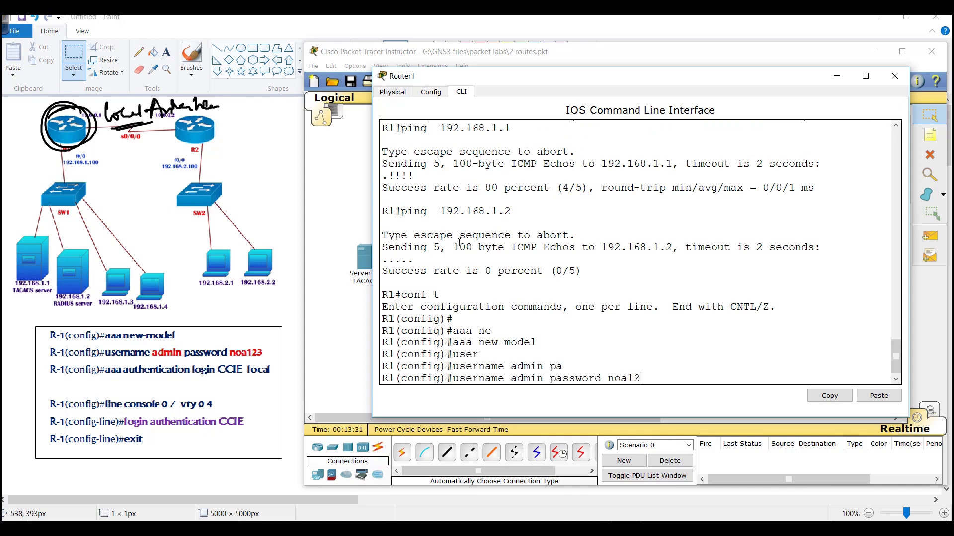
text(3)
key(Return)
key(Return)
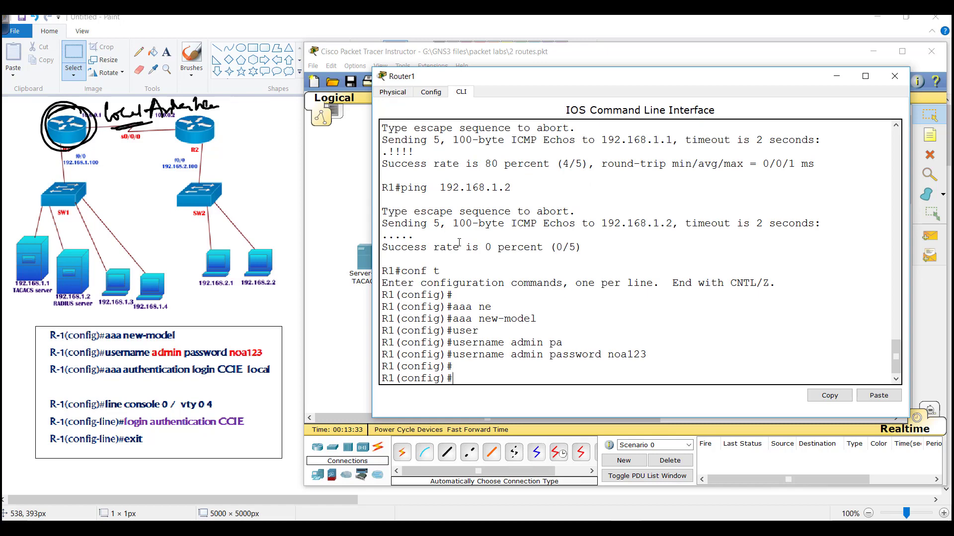
- Start an 'aaa authentication' command and query its help with '?'
text(aaaau)
key(BackSpace)
key(BackSpace)
key(Tab)
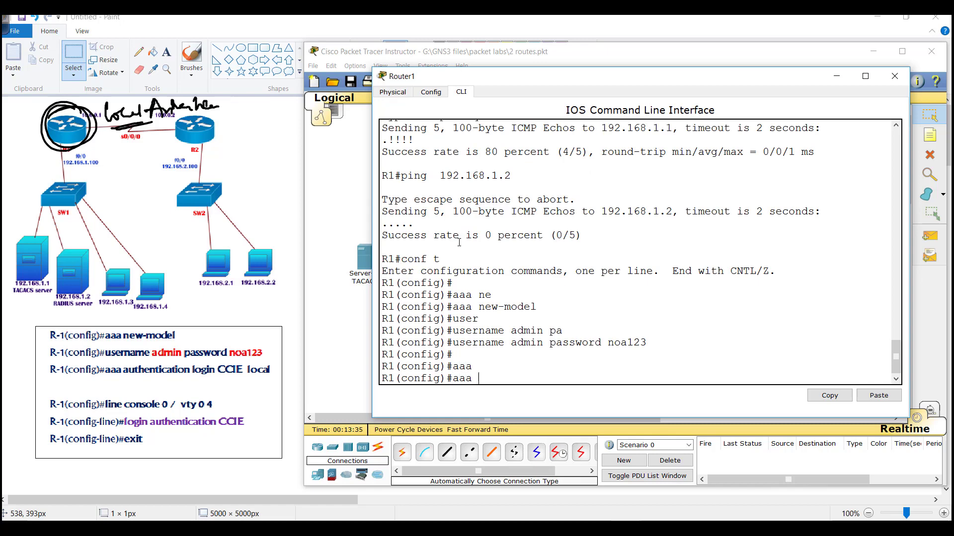
text(a)
key(Tab)
text(u)
key(Tab)
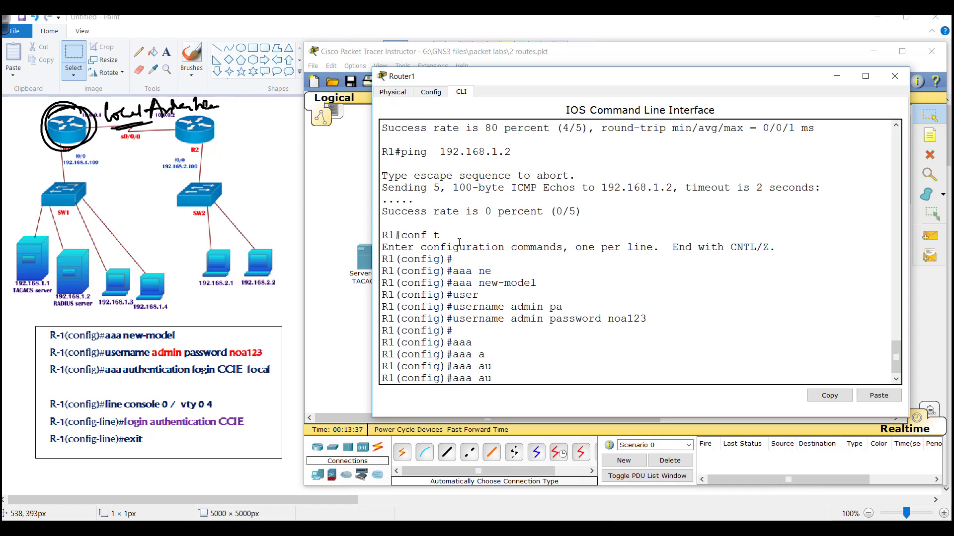
text(th)
key(Tab)
text(e)
key(Tab)
text(?)
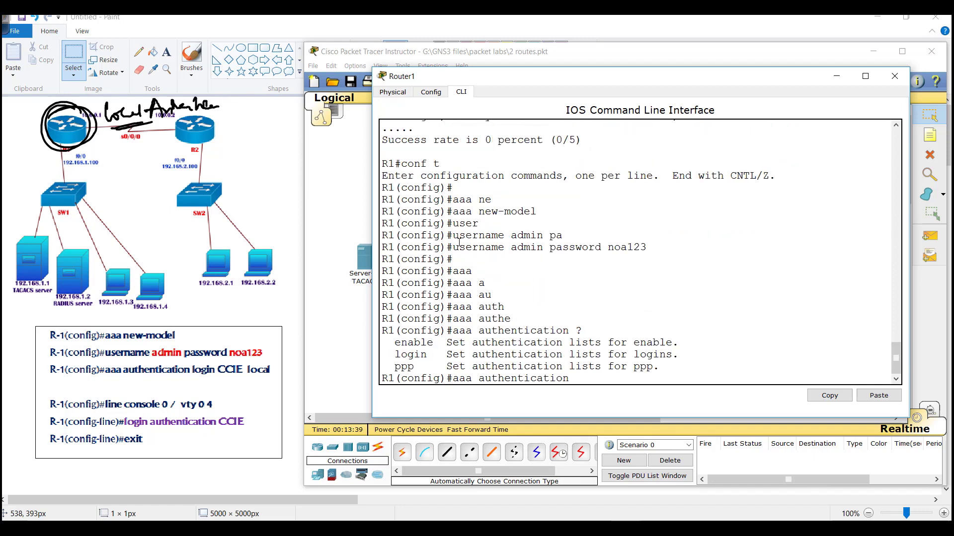
key(BackSpace)
key(BackSpace)
key(BackSpace)
key(BackSpace)
key(BackSpace)
key(BackSpace)
key(BackSpace)
key(BackSpace)
key(BackSpace)
key(BackSpace)
key(BackSpace)
key(BackSpace)
key(BackSpace)
key(BackSpace)
- Show the aaa help and point out its three AAA function options
text(?)
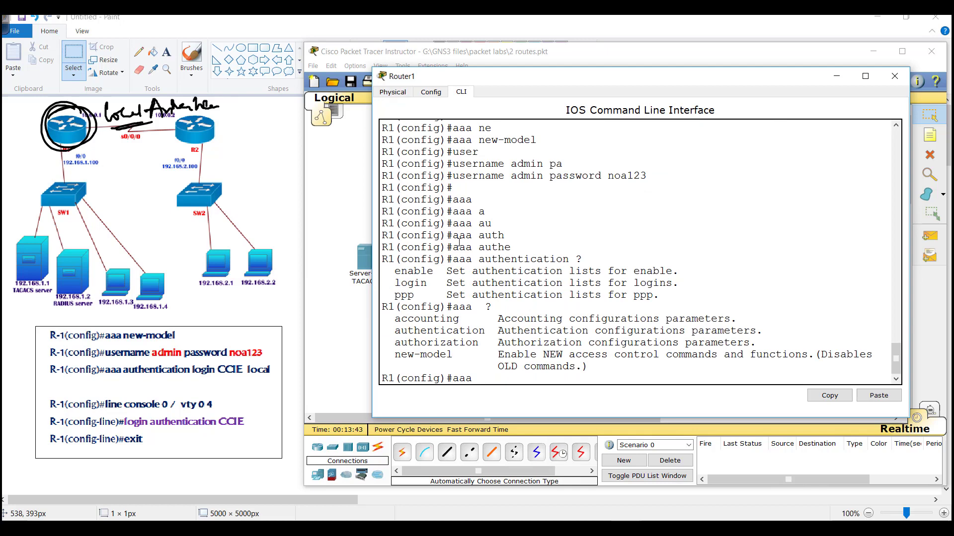
drag(395, 325, 511, 343)
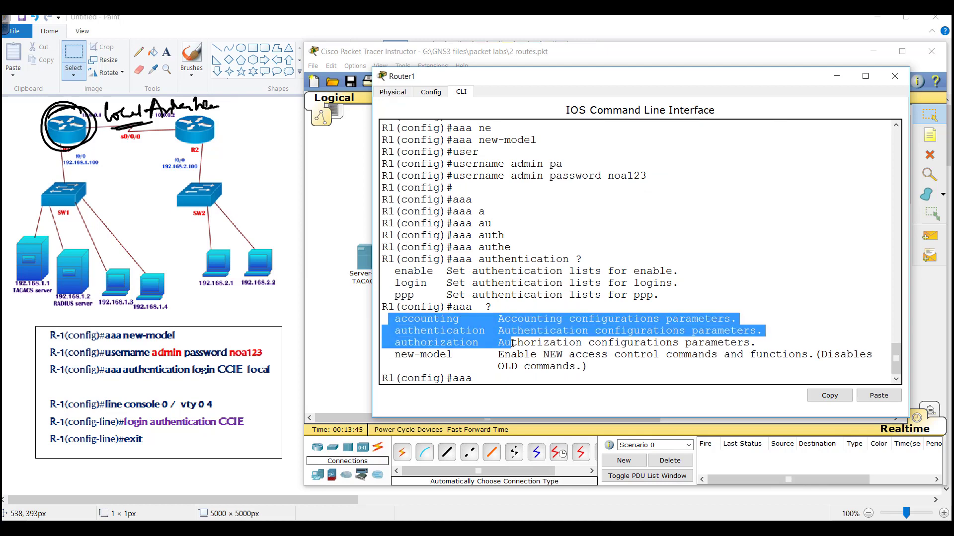
click(511, 343)
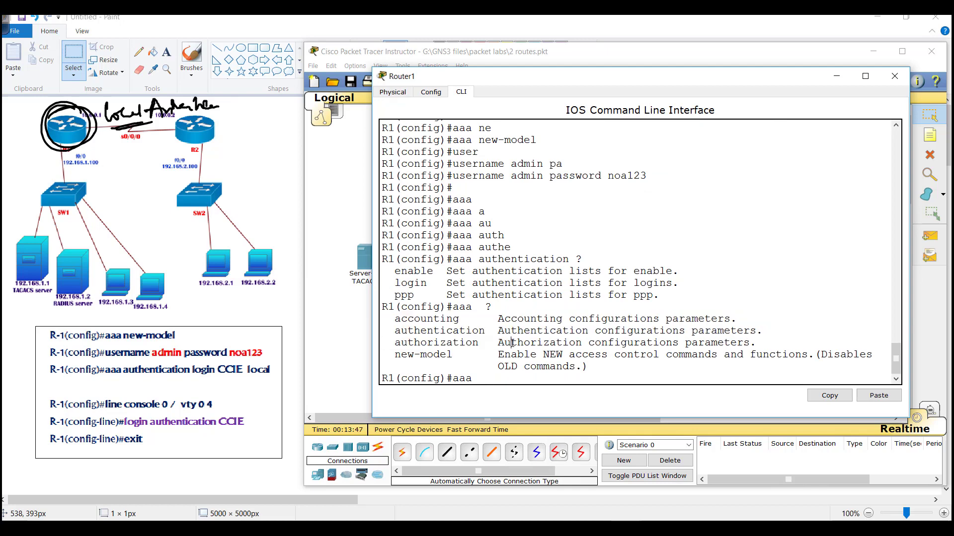
- Enter 'aaa authentication ?' to list the authentication list types
text(au)
key(Tab)
text(te)
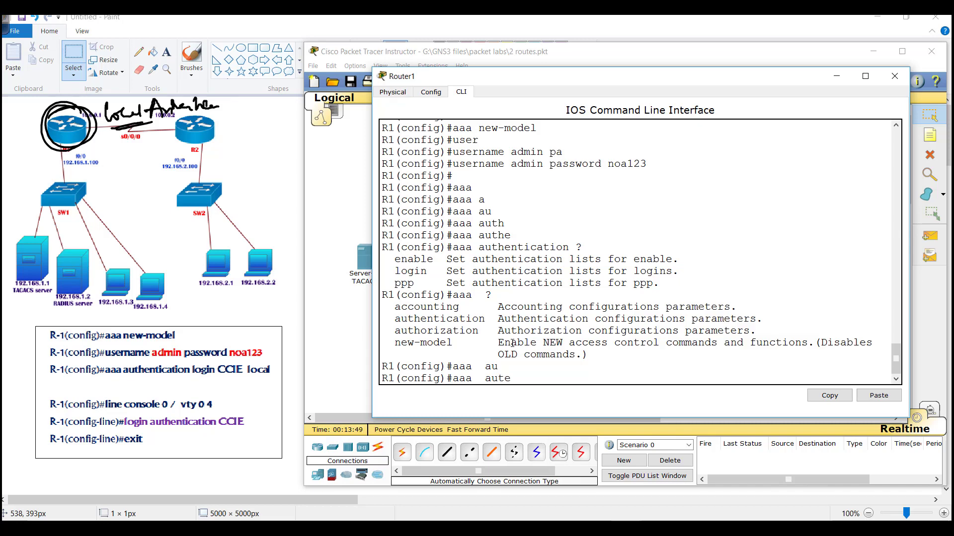
key(Tab)
key(BackSpace)
text(h)
key(Tab)
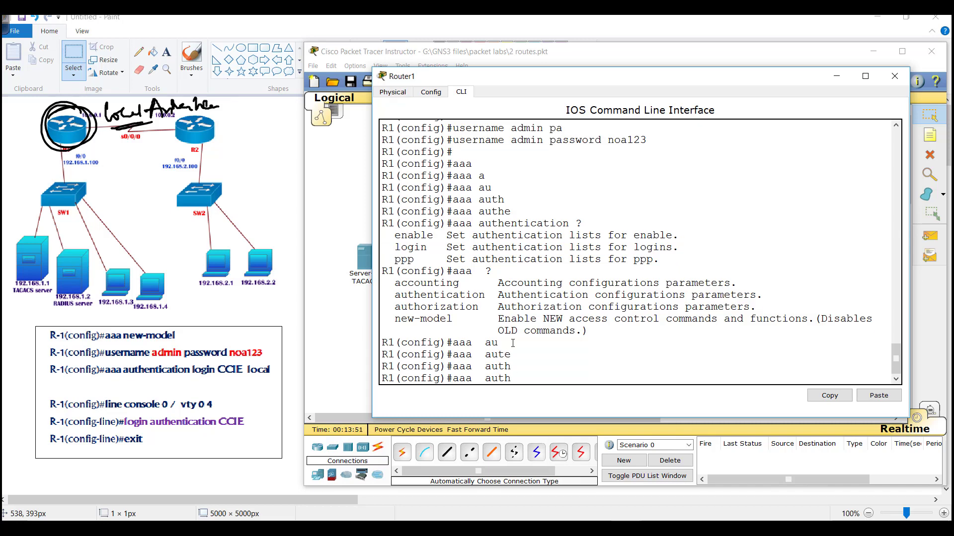
text(e)
key(Tab)
text(?)
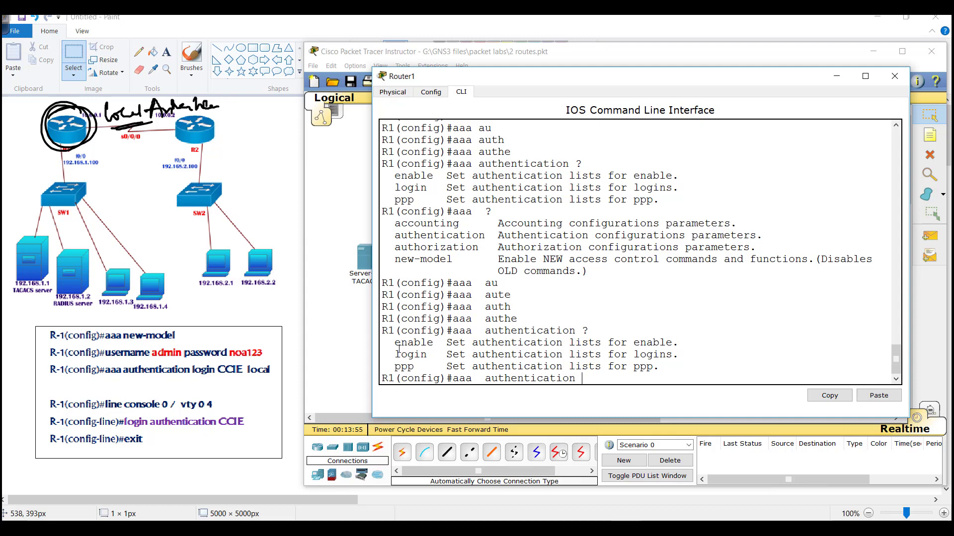
- Highlight the enable, login and ppp options in the help output
drag(395, 341, 523, 345)
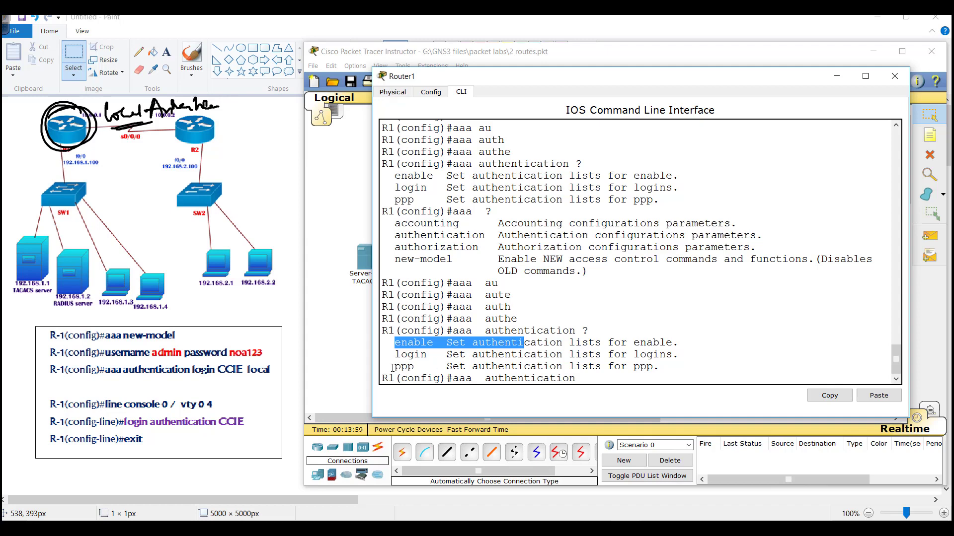
drag(394, 354, 669, 357)
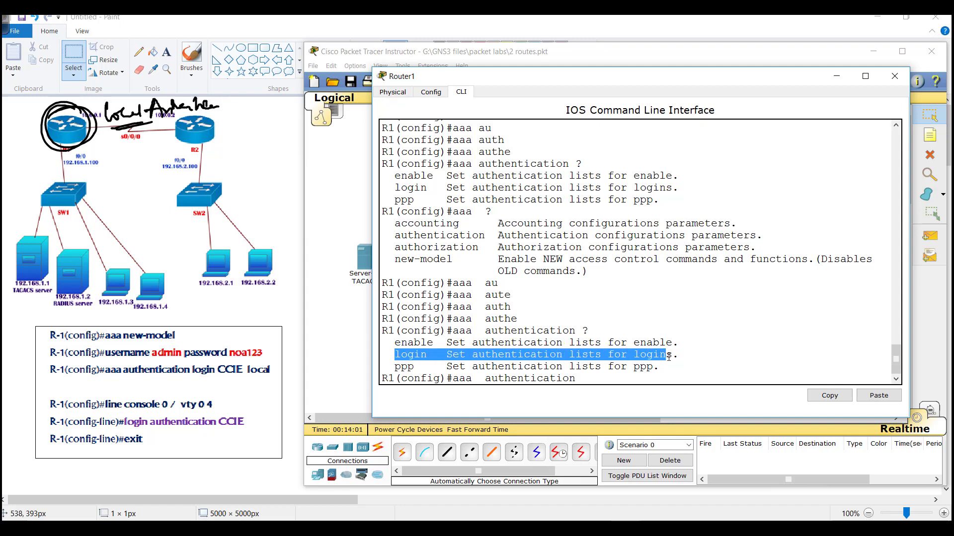
drag(390, 368, 506, 366)
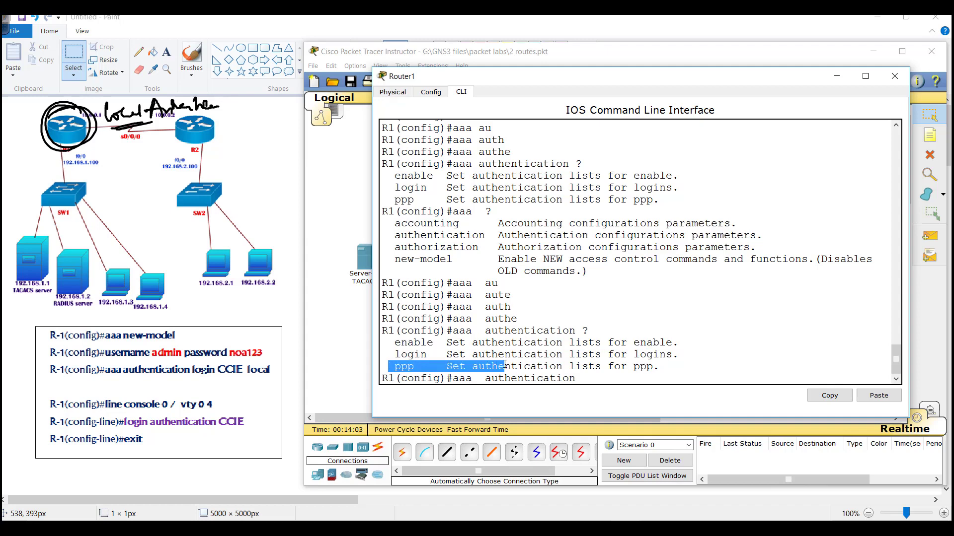
click(637, 353)
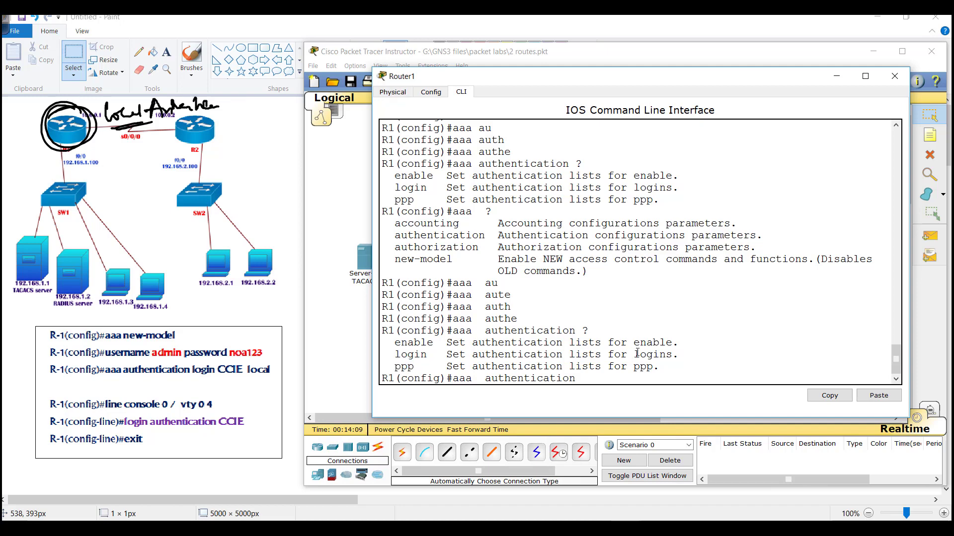
- Extend to 'aaa authentication login ?' and highlight the named WORD list option
text(ogin ?)
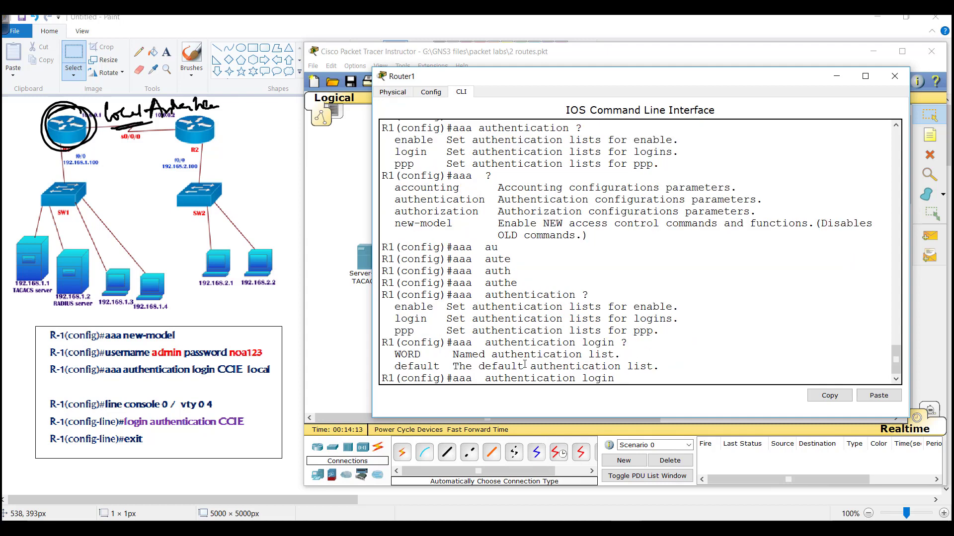
drag(395, 355, 663, 367)
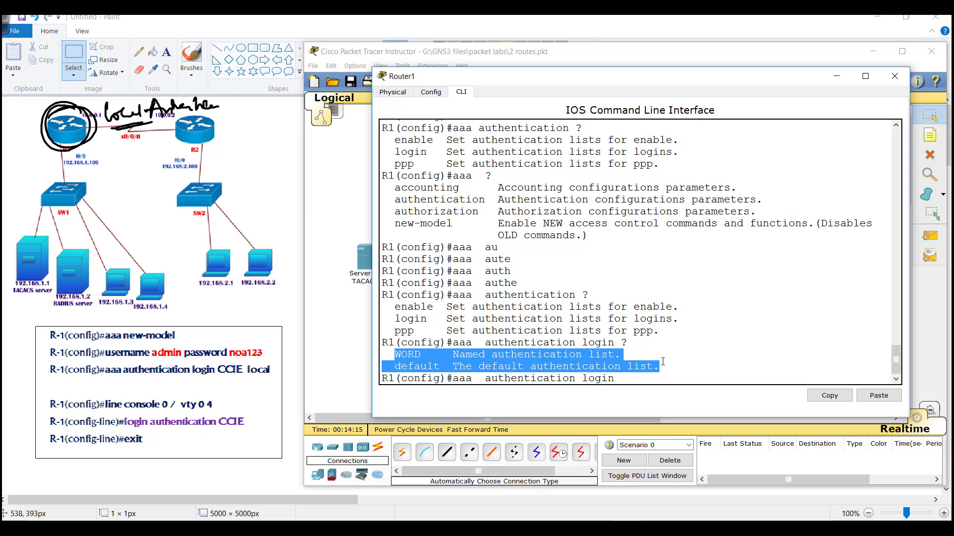
drag(388, 354, 650, 361)
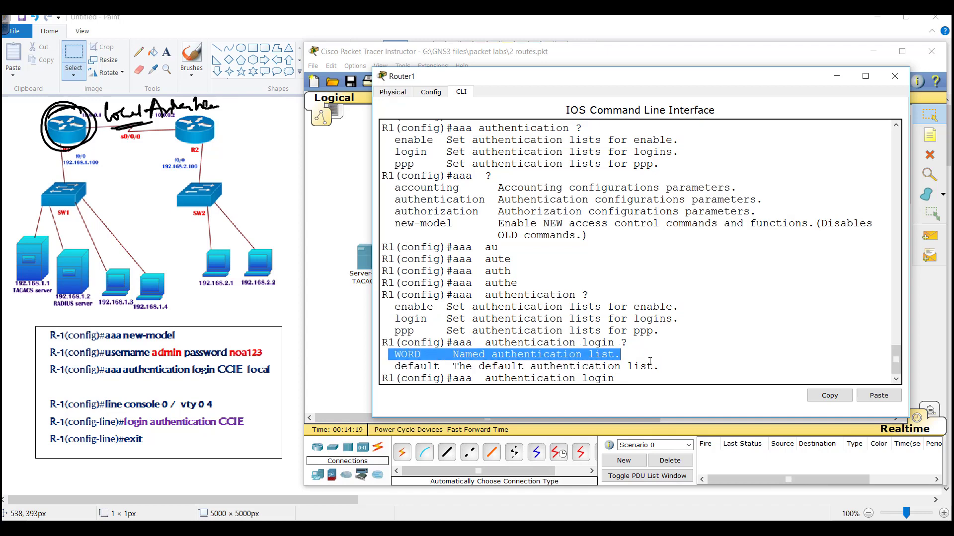
click(231, 329)
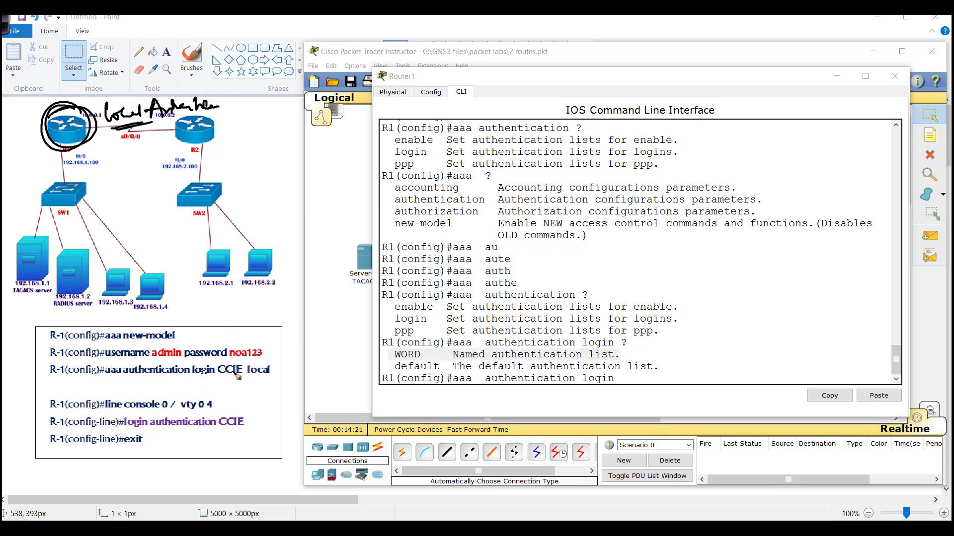
mouse_move(239, 359)
mouse_down()
mouse_move(228, 370)
mouse_move(267, 337)
mouse_move(261, 332)
mouse_up()
mouse_move(279, 318)
mouse_down()
mouse_move(273, 329)
mouse_move(283, 328)
mouse_up()
drag(295, 310, 293, 325)
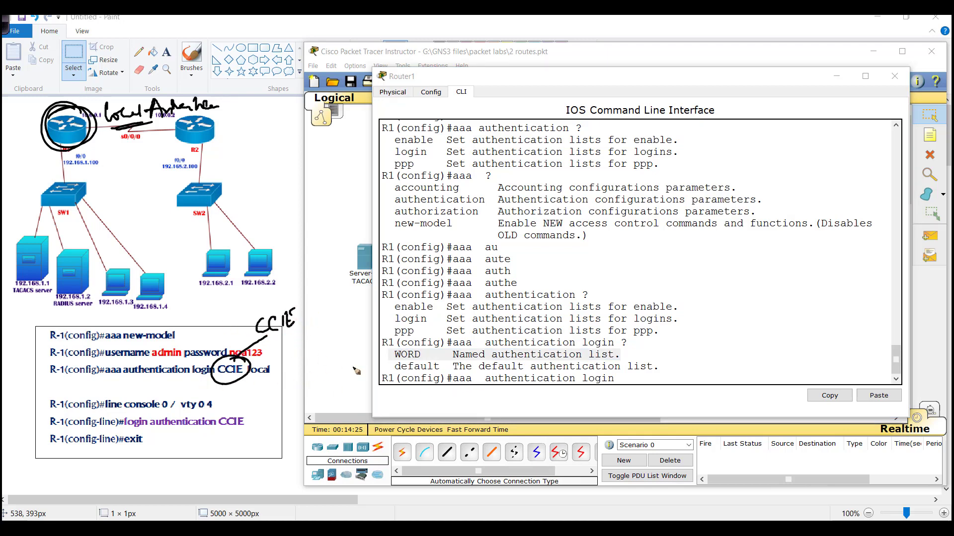
mouse_move(695, 283)
mouse_down()
mouse_move(766, 270)
mouse_move(762, 277)
mouse_move(770, 258)
mouse_move(781, 278)
mouse_move(739, 292)
mouse_up()
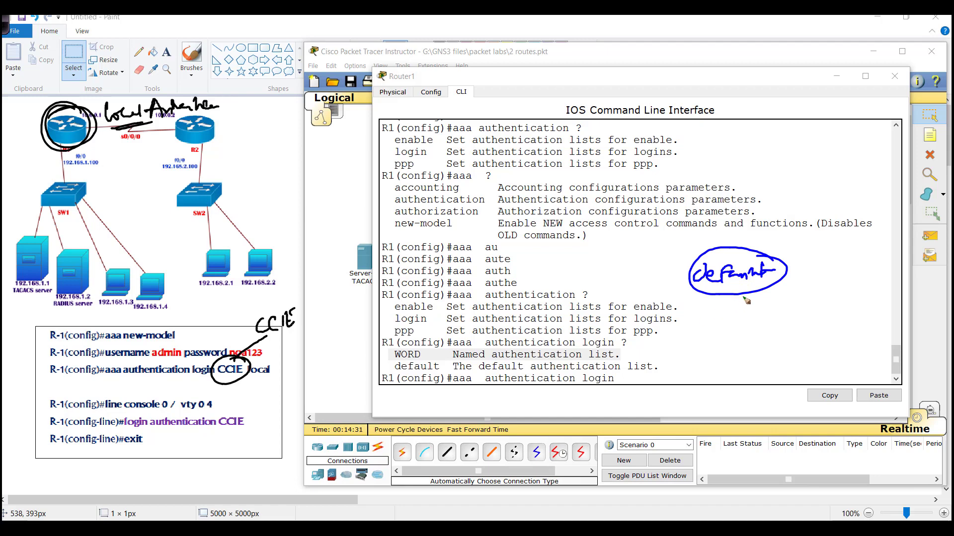
drag(184, 390, 147, 437)
drag(147, 394, 181, 433)
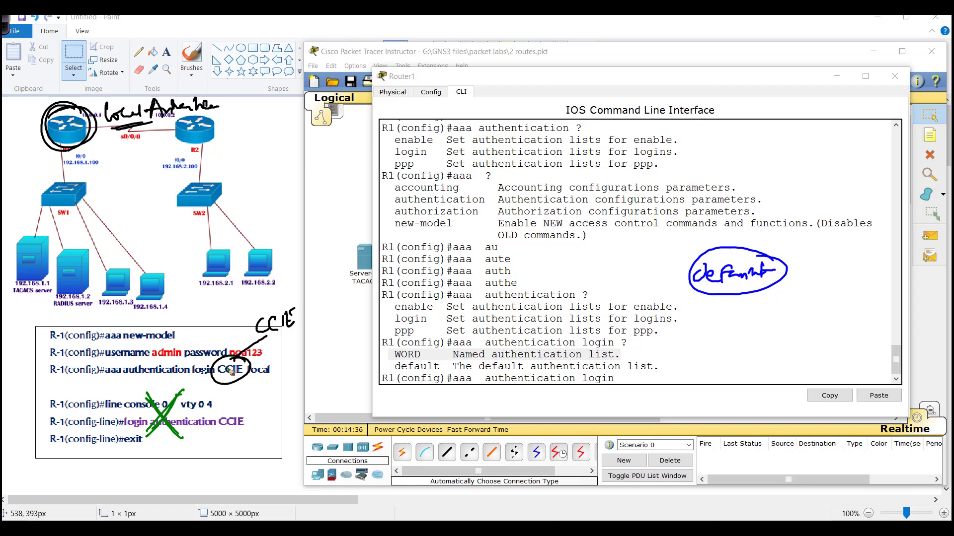
drag(230, 372, 243, 370)
drag(255, 331, 296, 318)
drag(239, 311, 298, 295)
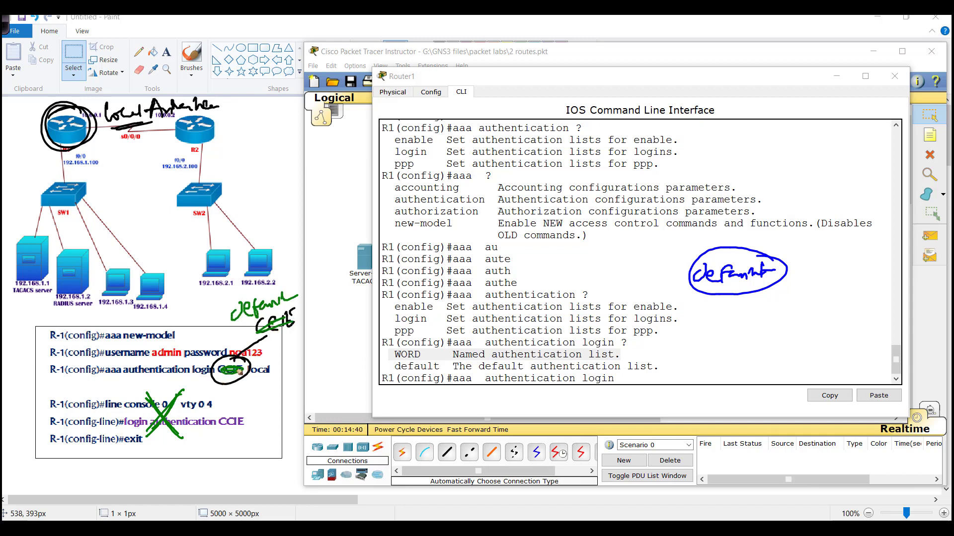
mouse_move(244, 361)
mouse_down()
mouse_move(246, 382)
mouse_move(228, 400)
mouse_up()
drag(224, 394, 234, 393)
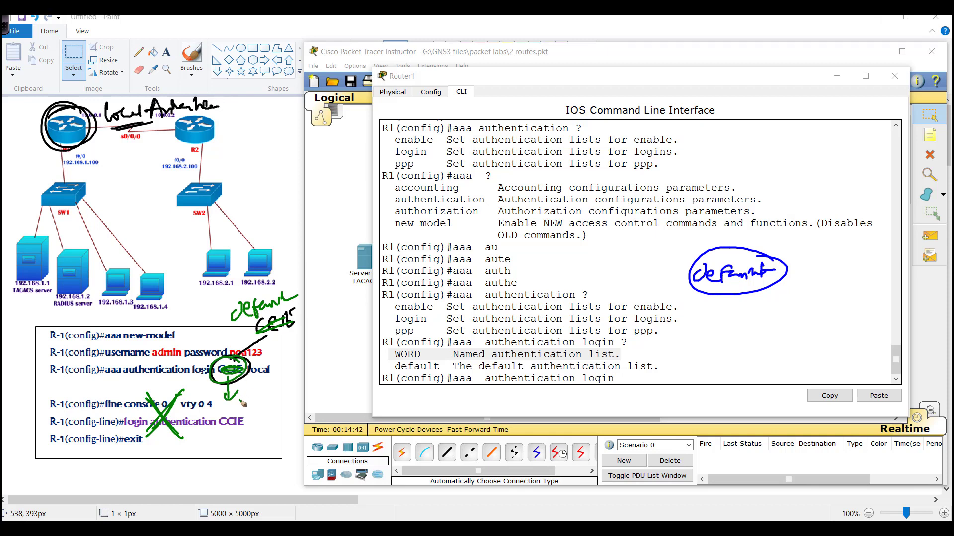
mouse_move(267, 320)
mouse_down()
mouse_move(285, 288)
mouse_move(281, 335)
mouse_move(244, 421)
mouse_move(254, 423)
mouse_up()
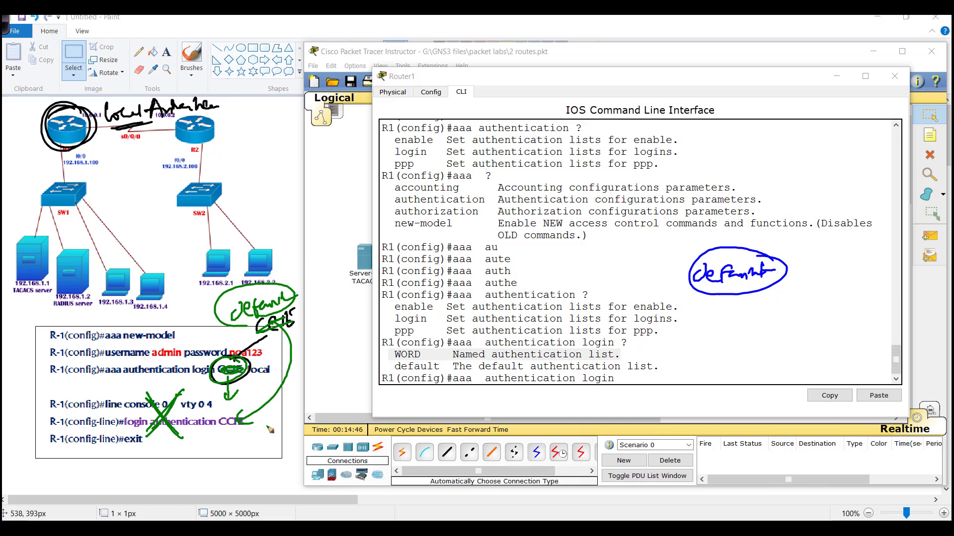
key(e)
key(Escape)
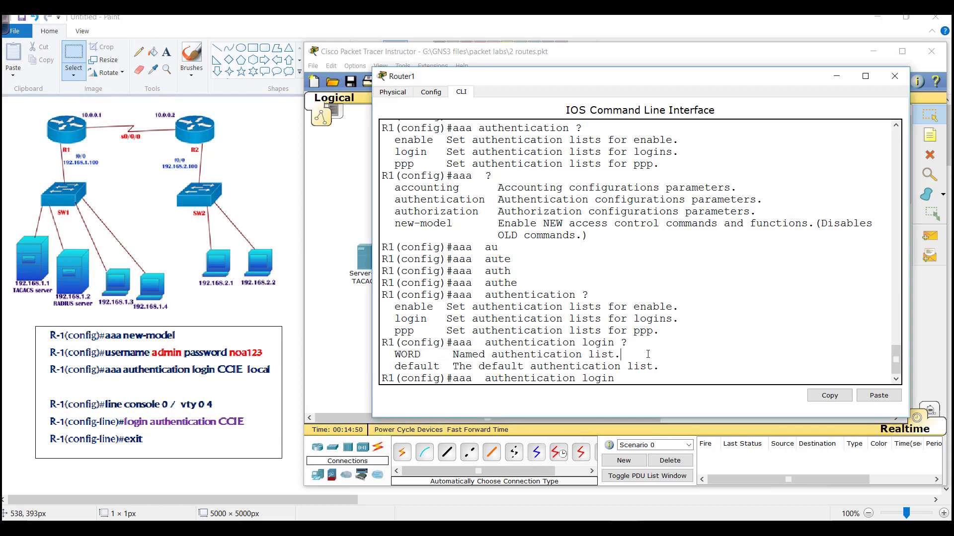
- Enter 'aaa authentication login default ?' and review the group and local methods
text(def)
key(Tab)
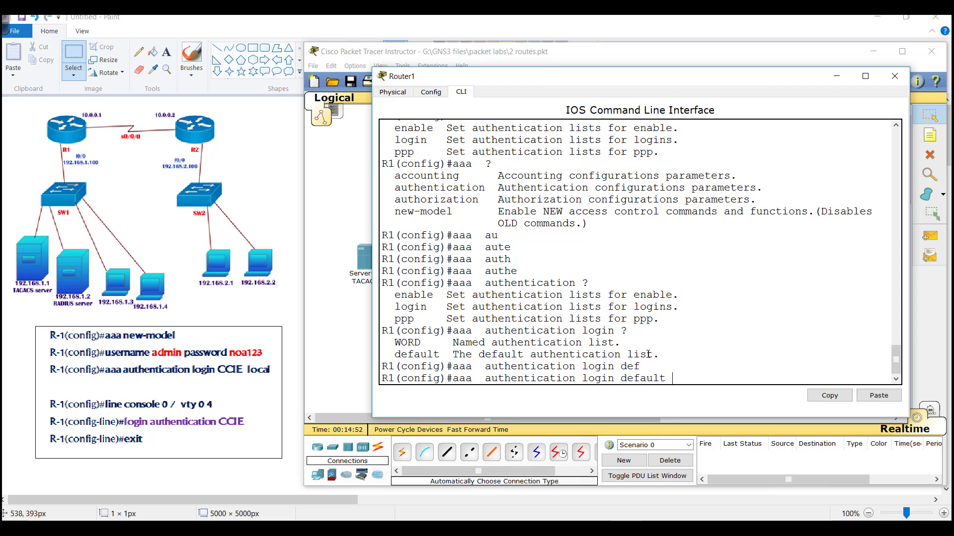
text(?)
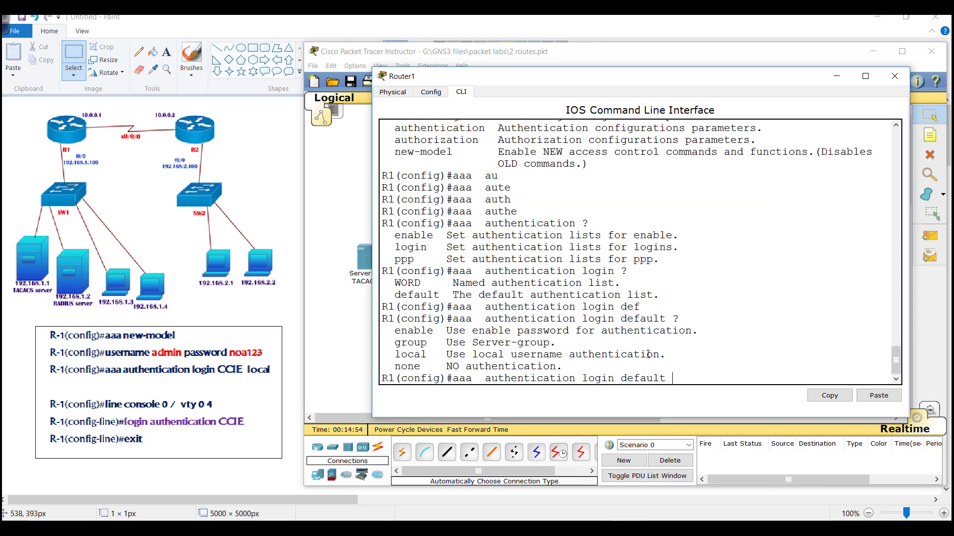
drag(388, 342, 513, 353)
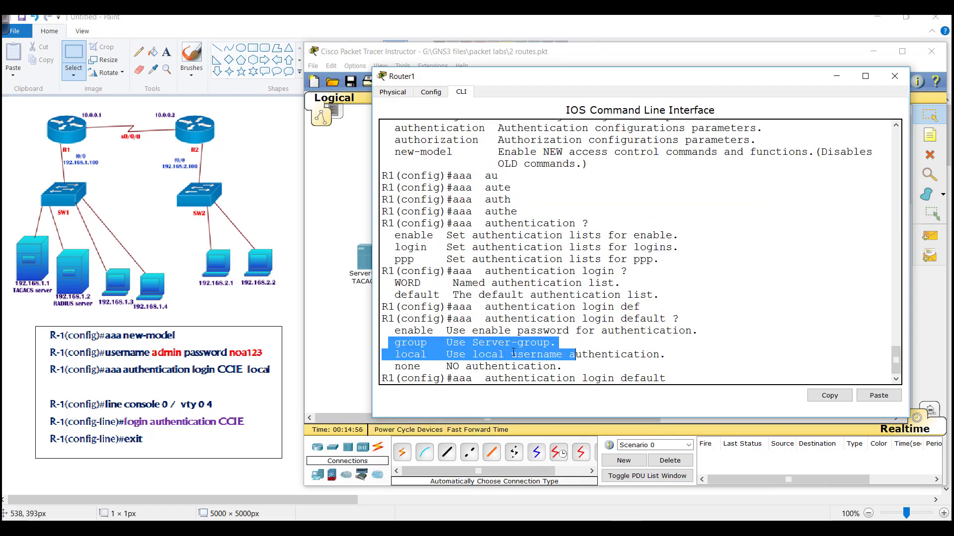
click(513, 353)
drag(394, 354, 554, 354)
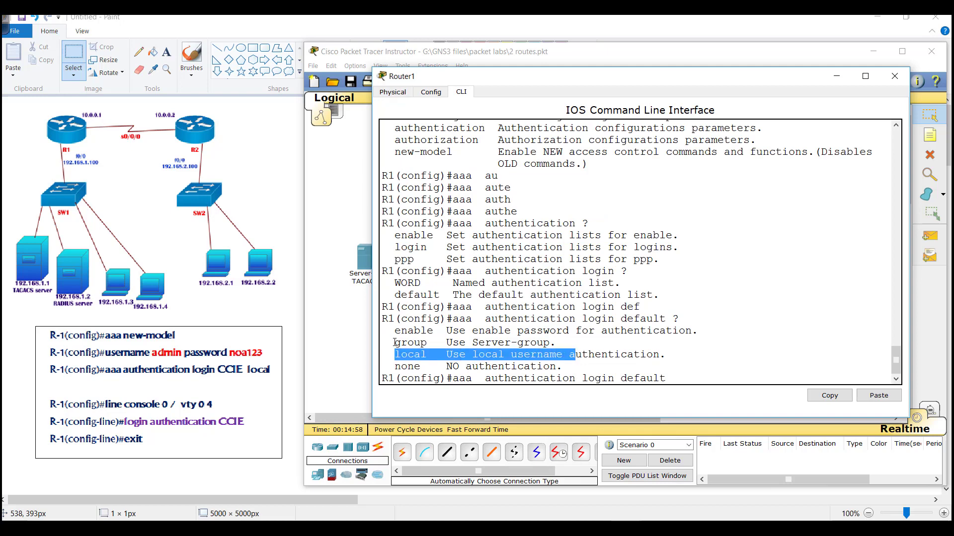
drag(395, 343, 561, 343)
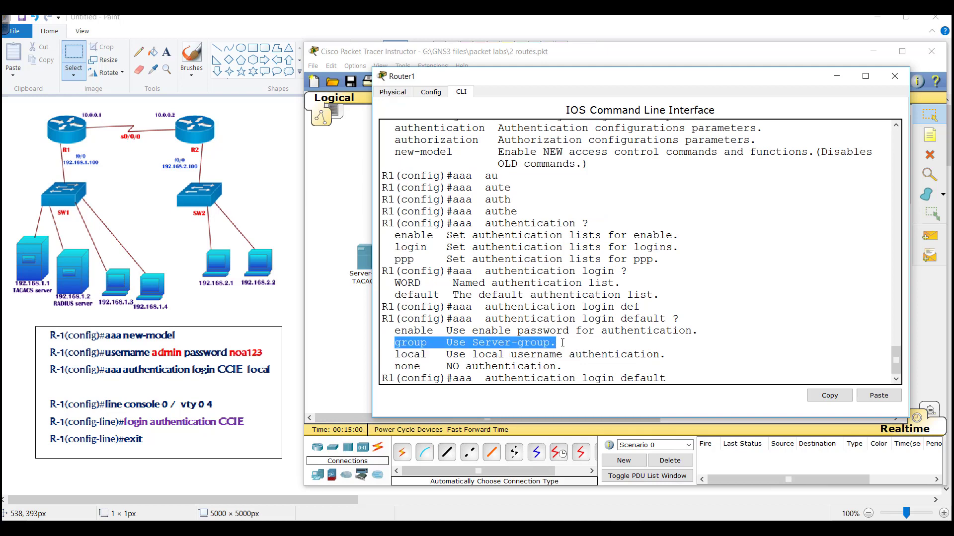
drag(396, 354, 430, 356)
- Apply 'aaa authentication login default local' and mark default local and login in it
text(lo)
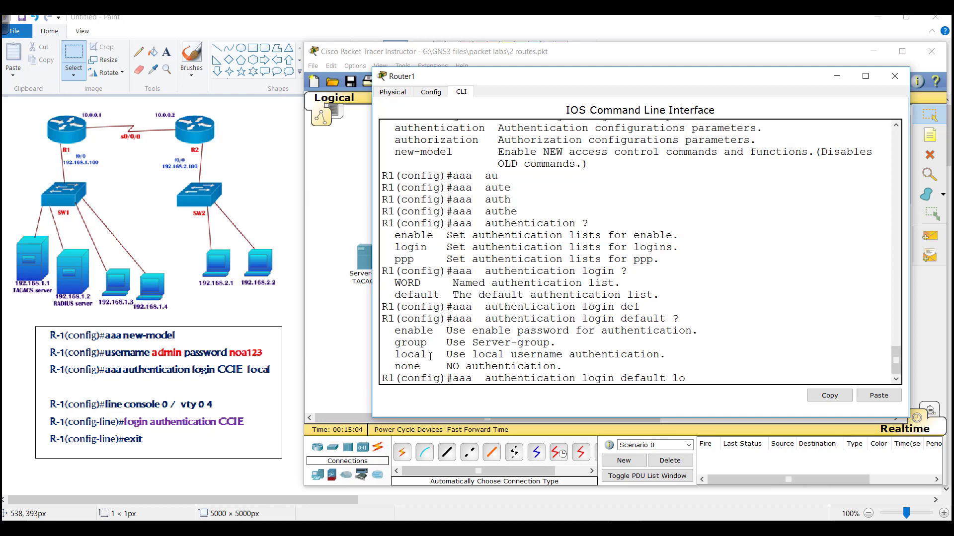
key(Tab)
key(Return)
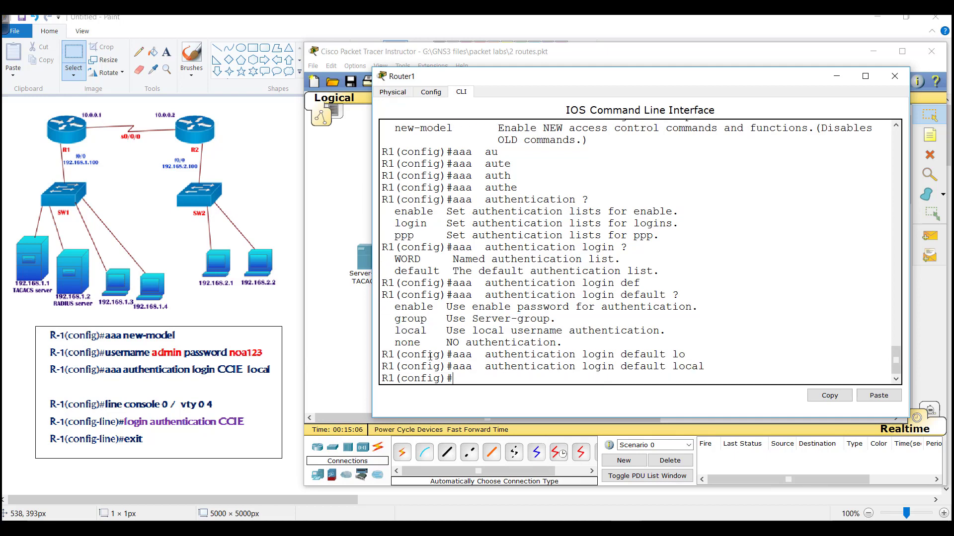
key(Return)
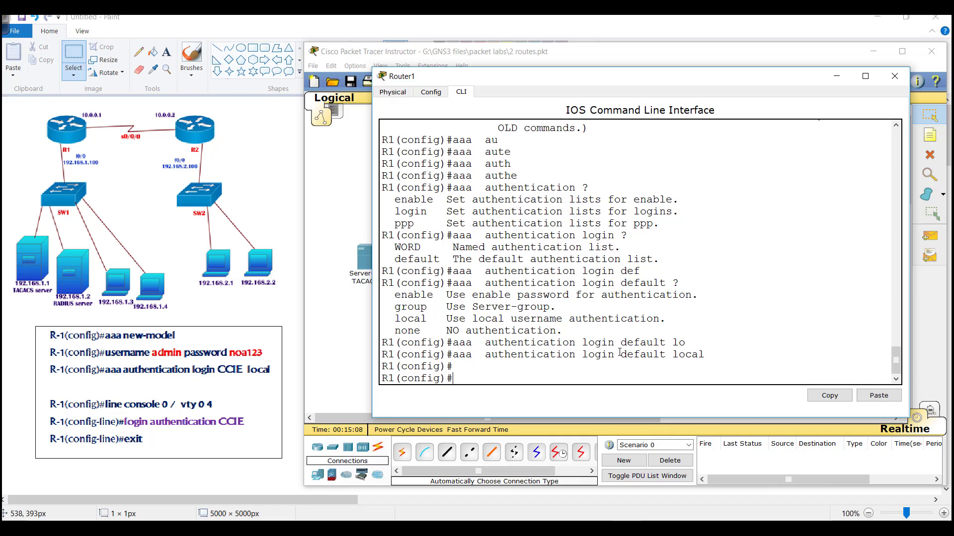
drag(620, 353, 701, 352)
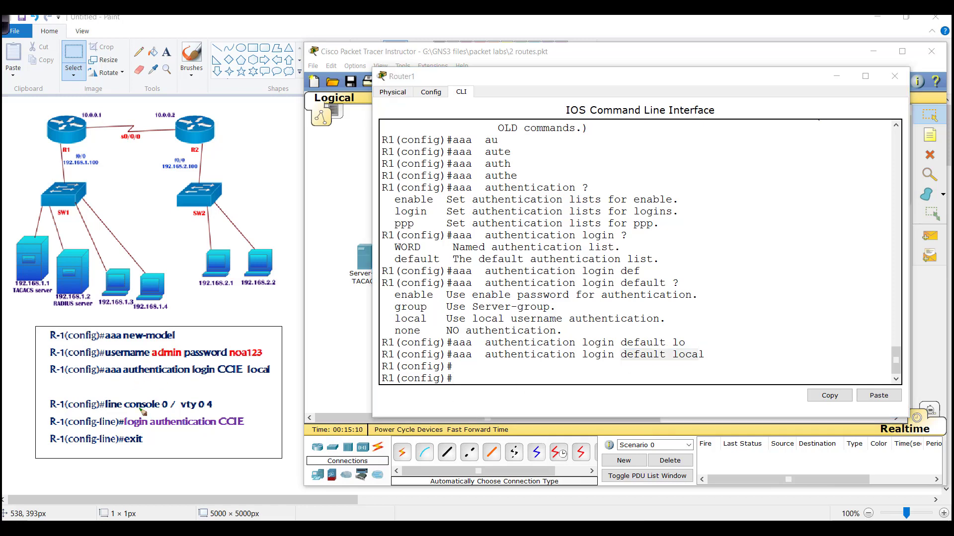
drag(169, 403, 138, 449)
mouse_move(139, 399)
mouse_down()
mouse_move(171, 448)
mouse_move(134, 449)
mouse_move(174, 428)
mouse_up()
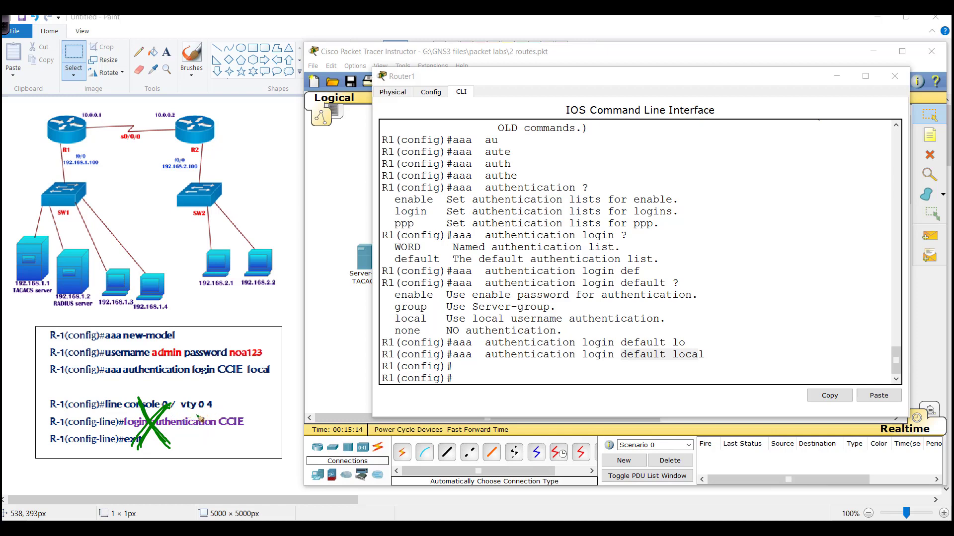
mouse_move(614, 348)
mouse_down()
mouse_move(579, 349)
mouse_move(601, 383)
mouse_up()
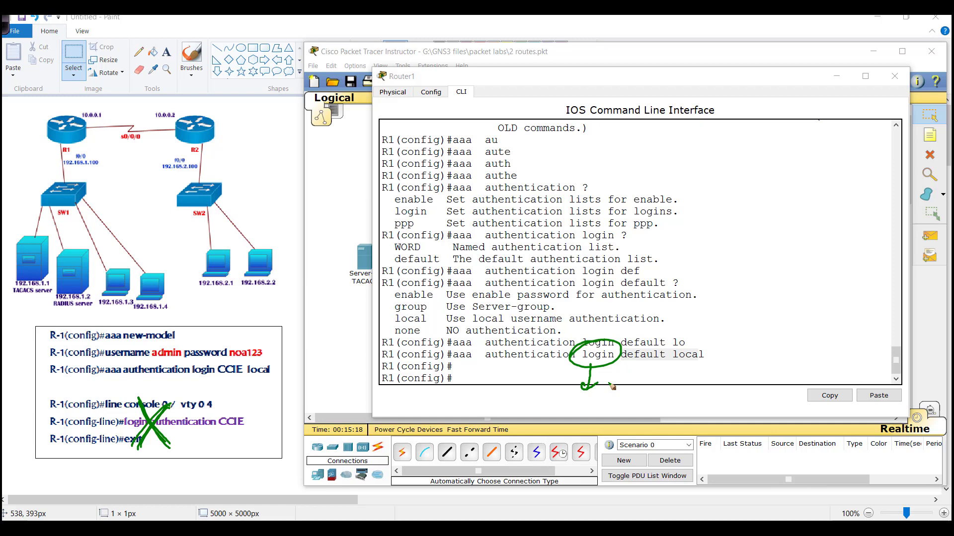
- Clear the annotations and highlight 'local' at the end of the applied command
key(Escape)
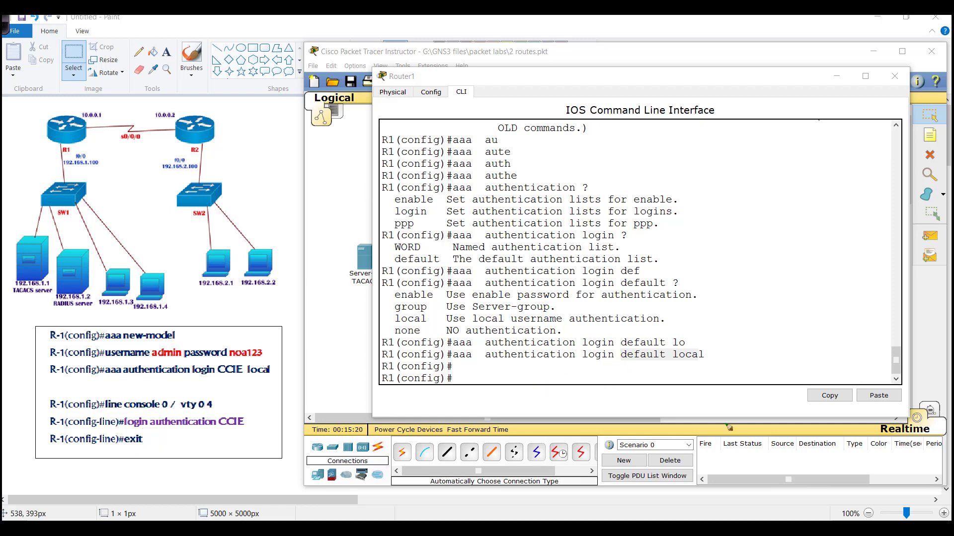
click(644, 357)
drag(666, 354, 709, 352)
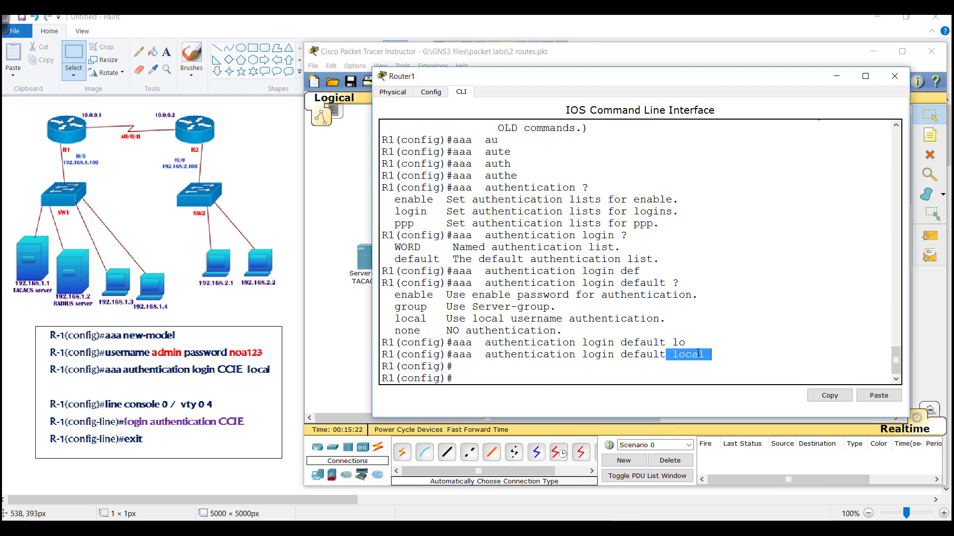
click(666, 355)
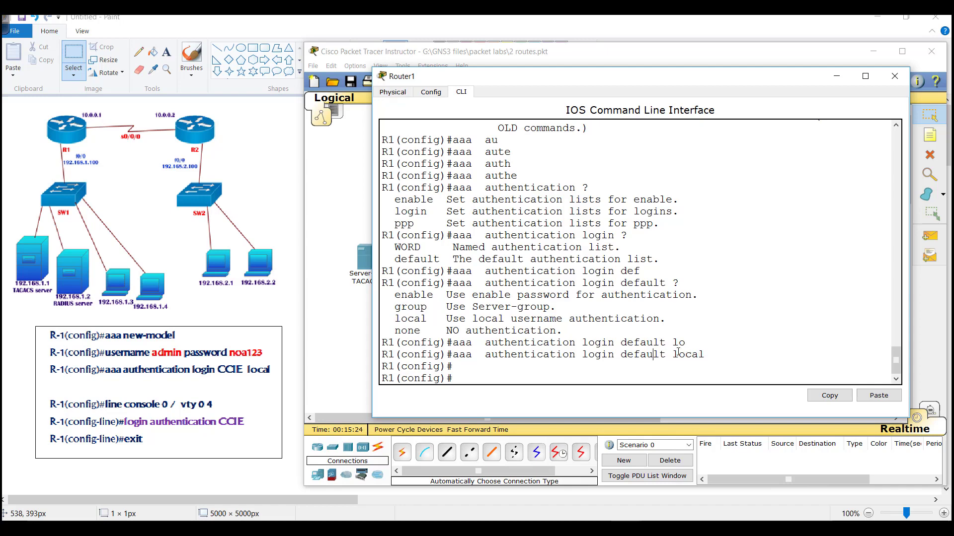
drag(678, 352, 727, 351)
click(676, 361)
- From PC0's command prompt, ping Router1 at 192.168.1.100
click(352, 205)
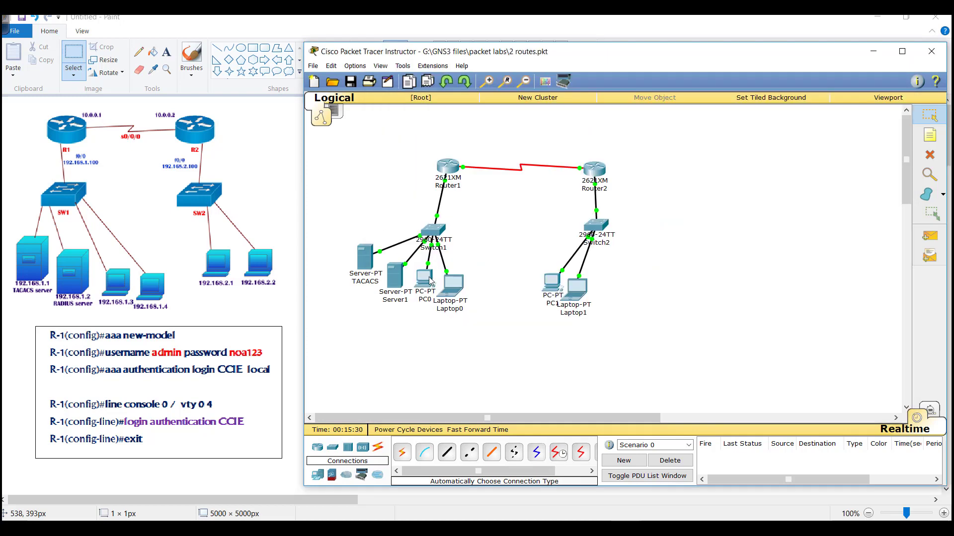
click(428, 279)
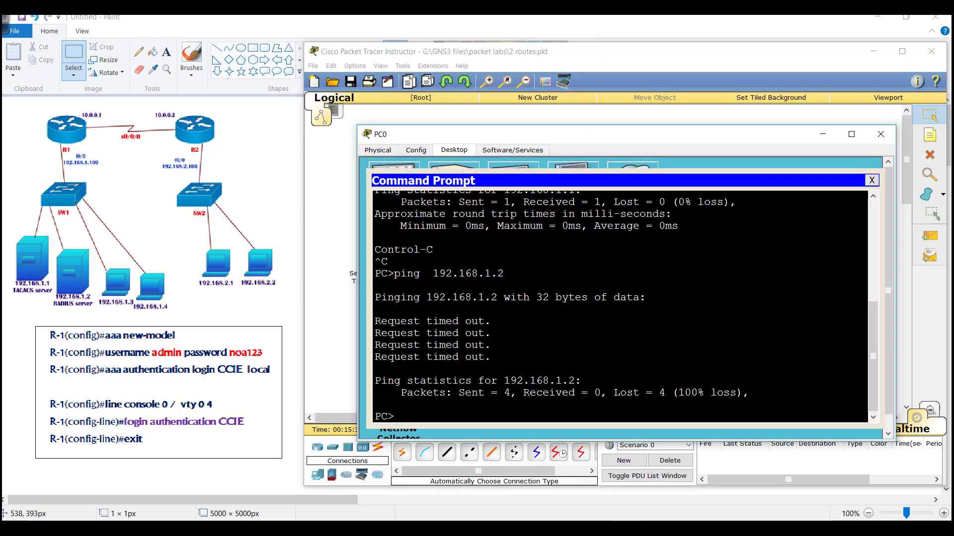
key(Return)
key(Up)
key(BackSpace)
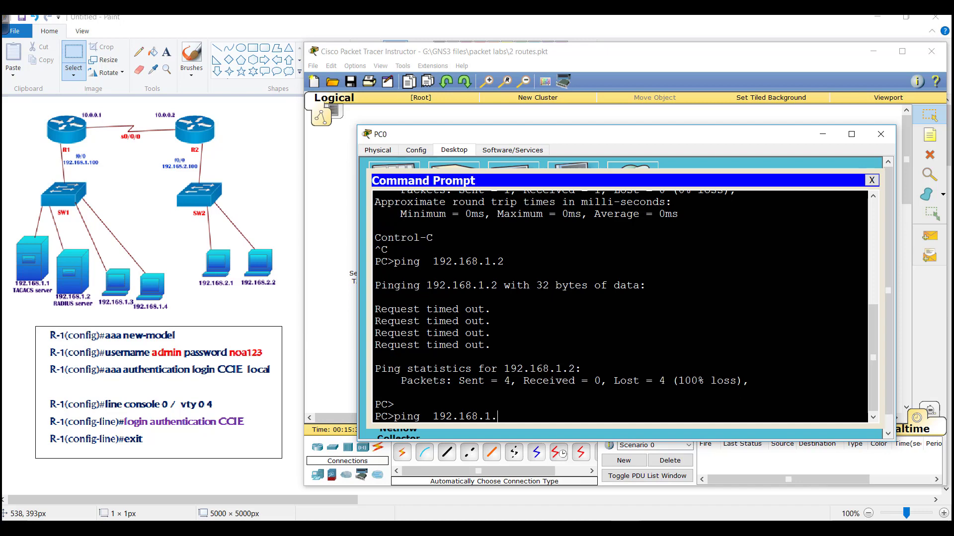
text(100)
key(Return)
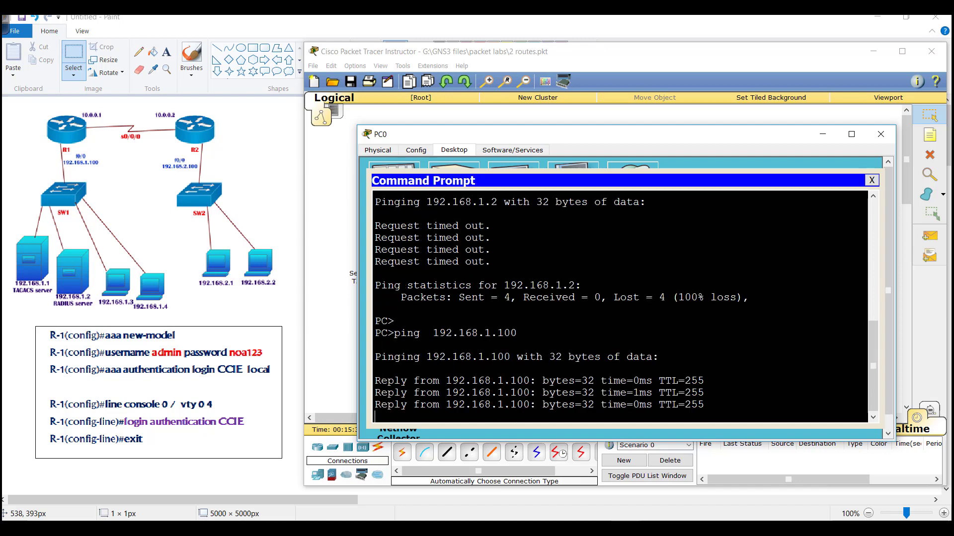
- Sketch the Telnet path from 192.168.1.3 to R1 and tick the admin user note
mouse_move(124, 262)
mouse_down()
mouse_move(93, 276)
mouse_move(145, 244)
mouse_move(94, 140)
mouse_move(83, 148)
mouse_move(124, 186)
mouse_move(161, 180)
mouse_up()
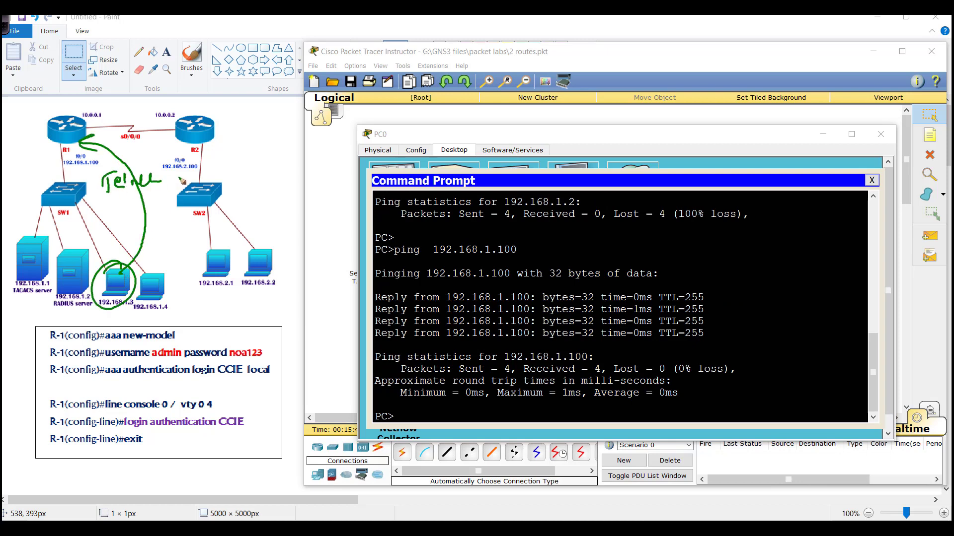
mouse_move(147, 365)
mouse_down()
mouse_move(284, 343)
mouse_move(117, 363)
mouse_up()
drag(236, 329, 245, 315)
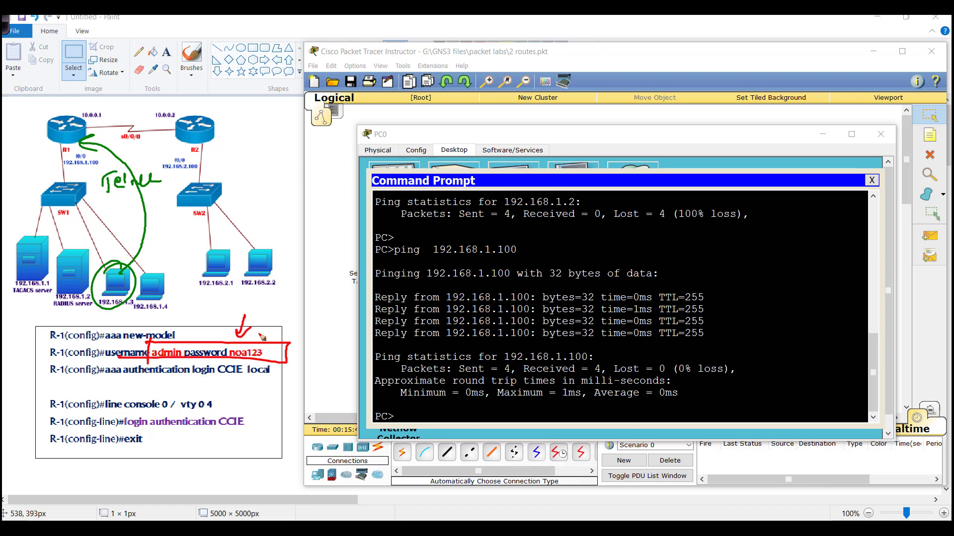
- Telnet to 192.168.1.100 and log in as admin with its password
key(alt+Tab)
text(teln)
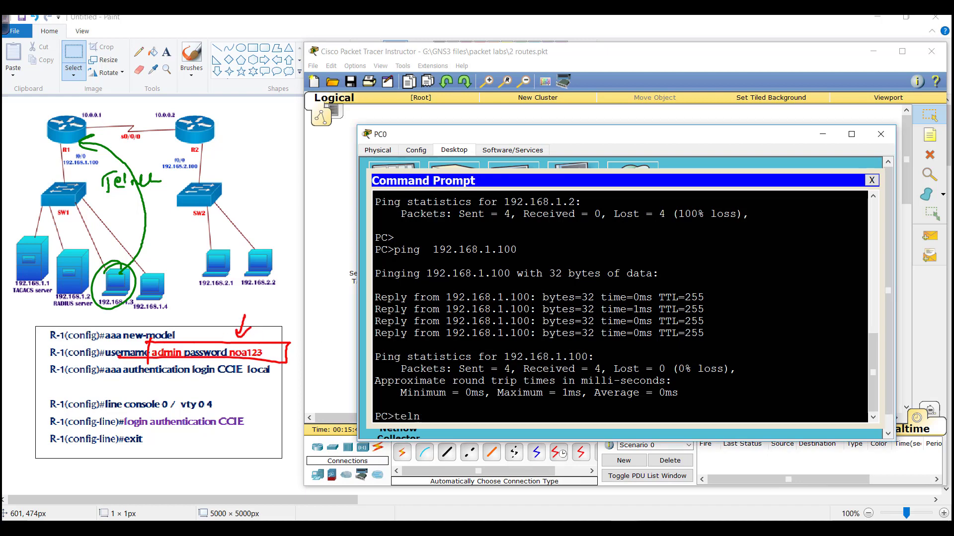
text(et 192.168.1)
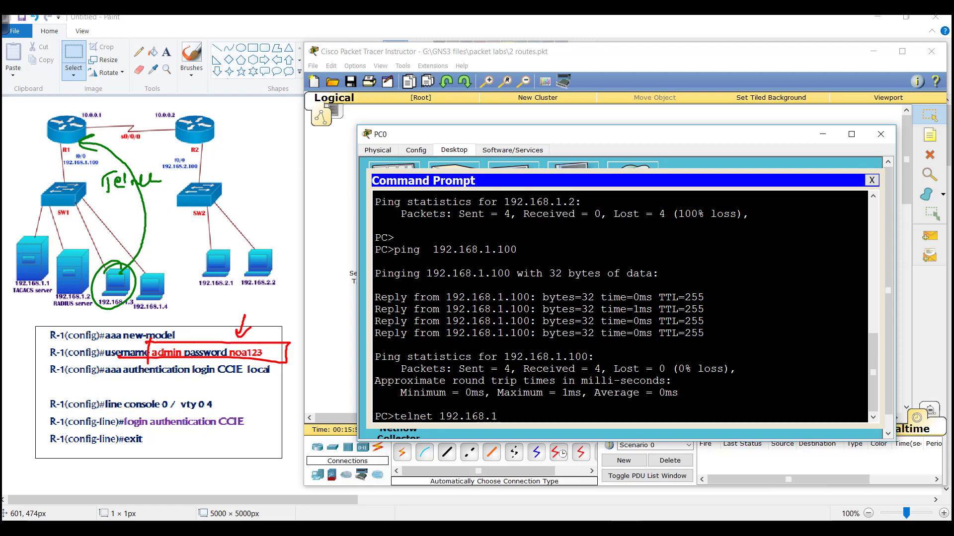
text(.100)
key(Return)
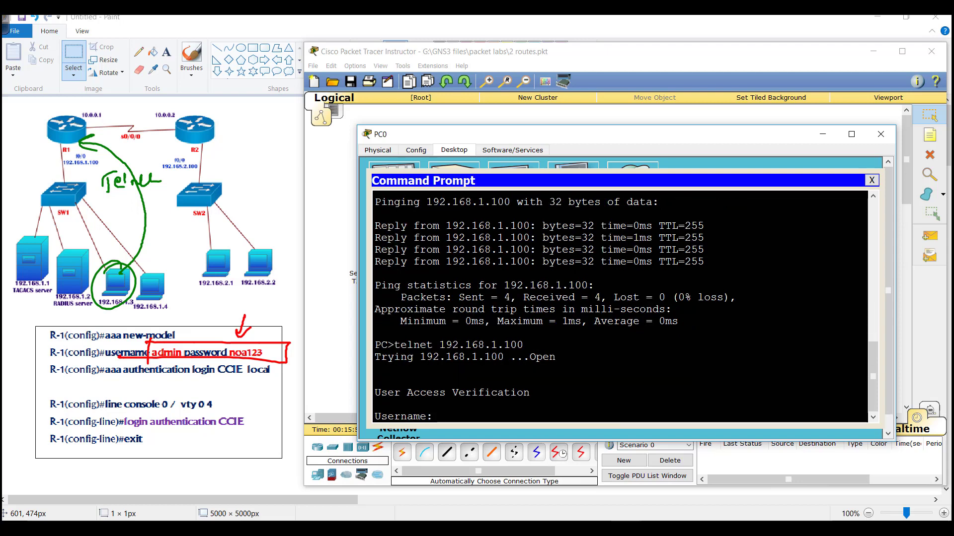
text(admin)
key(Return)
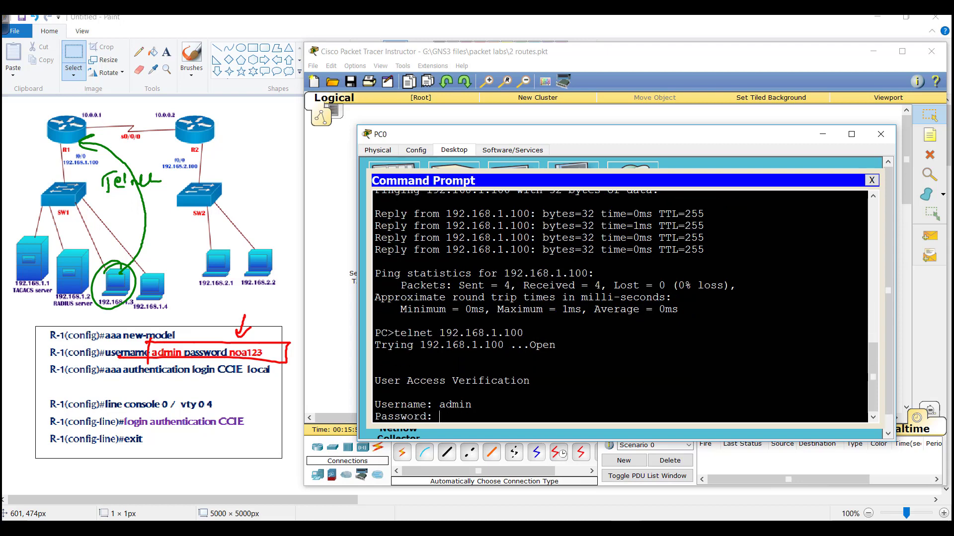
text(noa123)
key(Return)
key(Return)
- Run show users to confirm the vty 0 session from 192.168.1.3
text(show users)
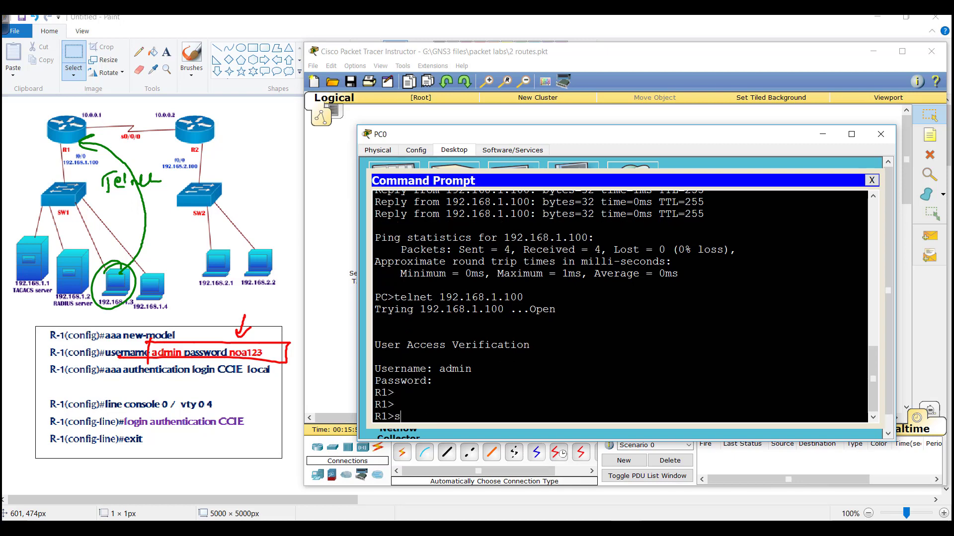
key(Return)
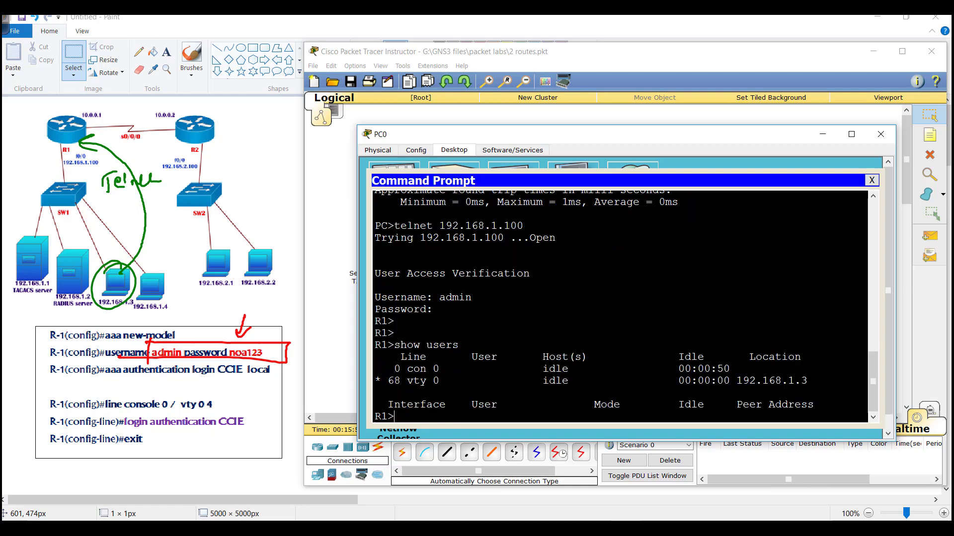
drag(710, 380, 808, 380)
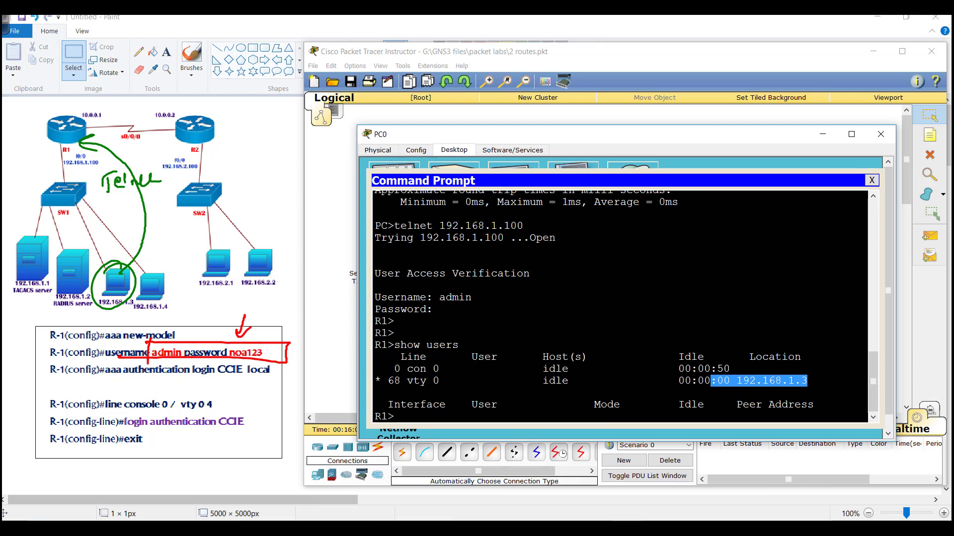
click(343, 319)
- In Router1's CLI, mark the default local login list and cross out the old line commands in the diagram notes
click(446, 179)
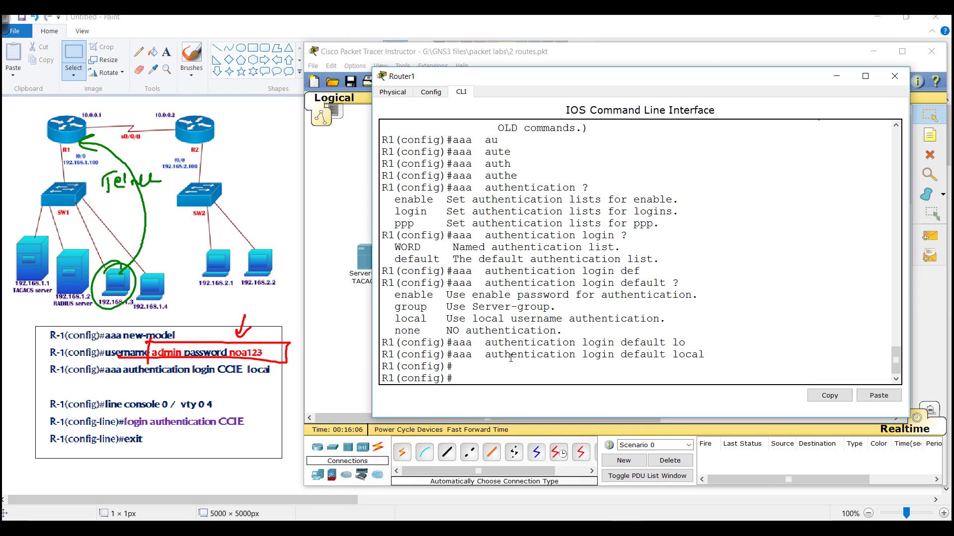
drag(607, 354, 706, 357)
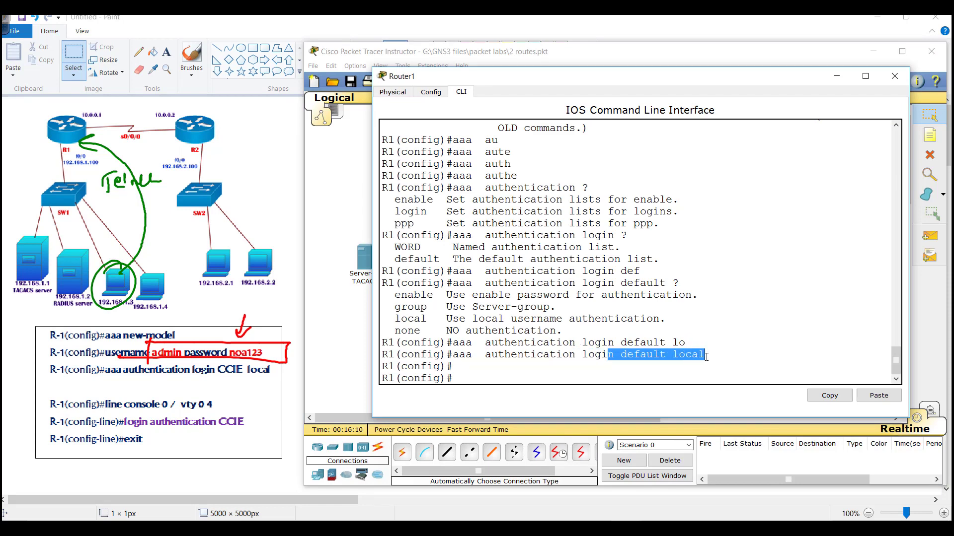
click(165, 377)
drag(160, 398, 192, 443)
drag(192, 402, 164, 443)
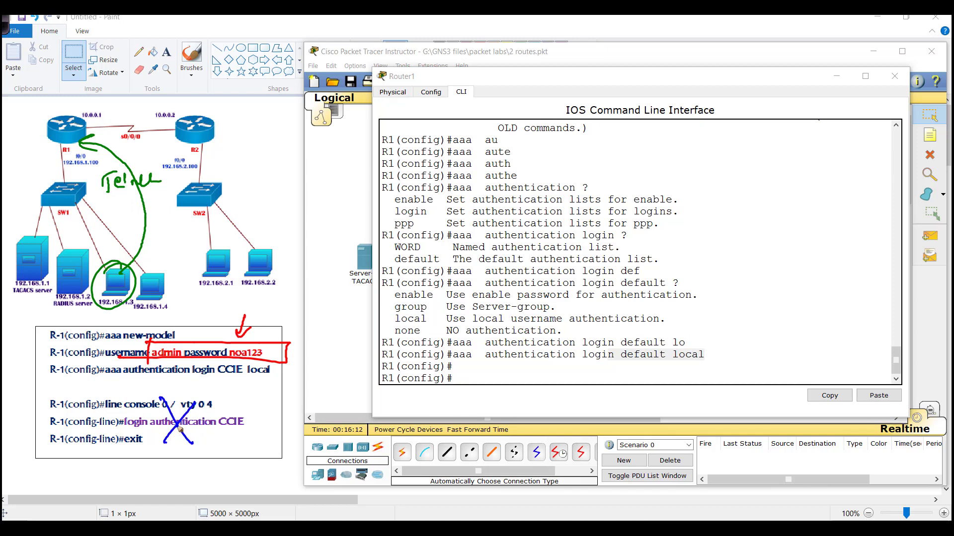
drag(159, 399, 191, 441)
drag(193, 401, 158, 443)
key(Escape)
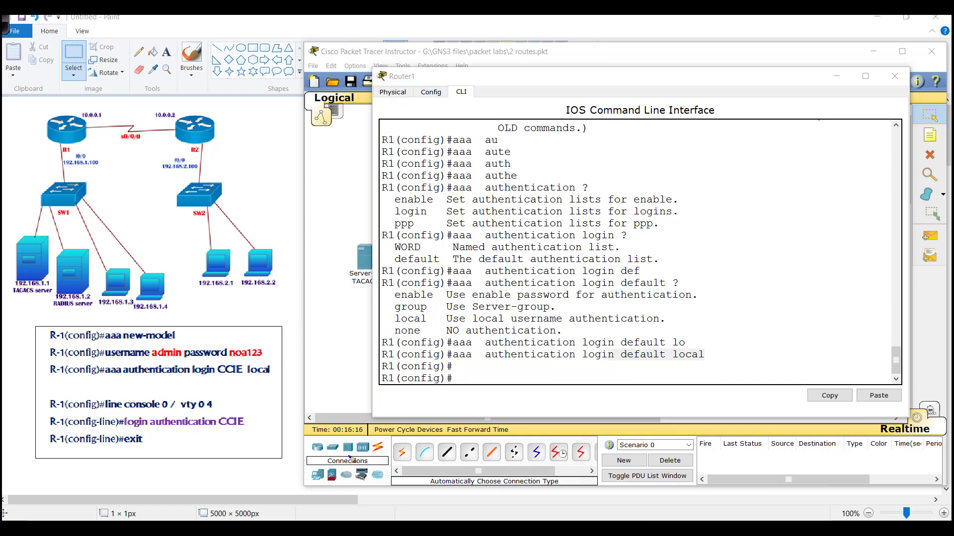
- Remove the default list with 'no aaa authentication login default local'
click(458, 341)
key(Return)
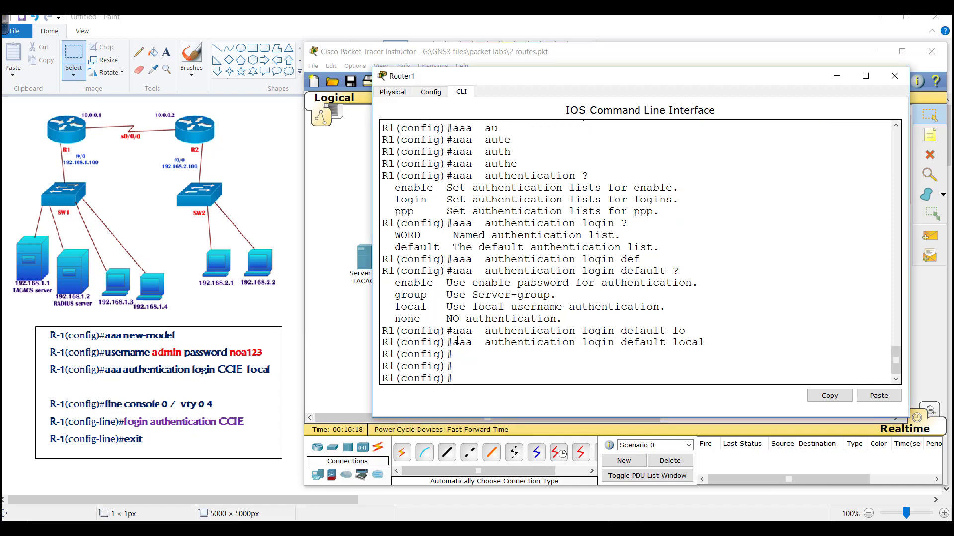
key(Up)
key(Home)
text(no)
key(Return)
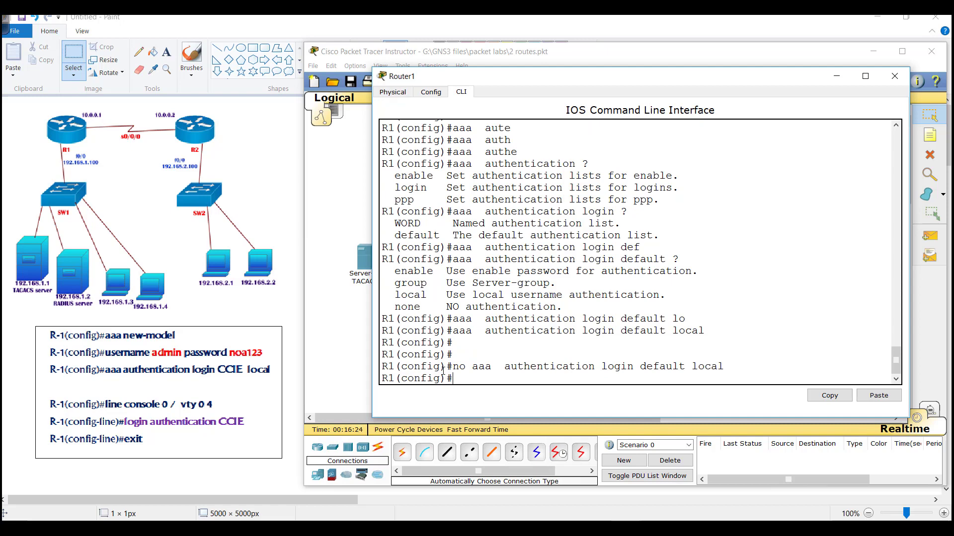
drag(439, 366, 730, 368)
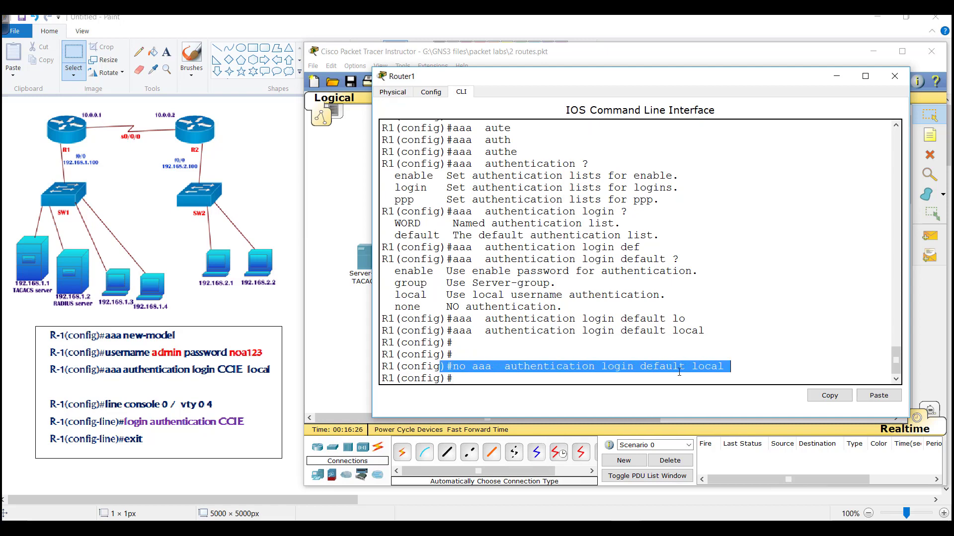
- Create the named list with 'aaa authentication login CCIE local'
text(aaa u)
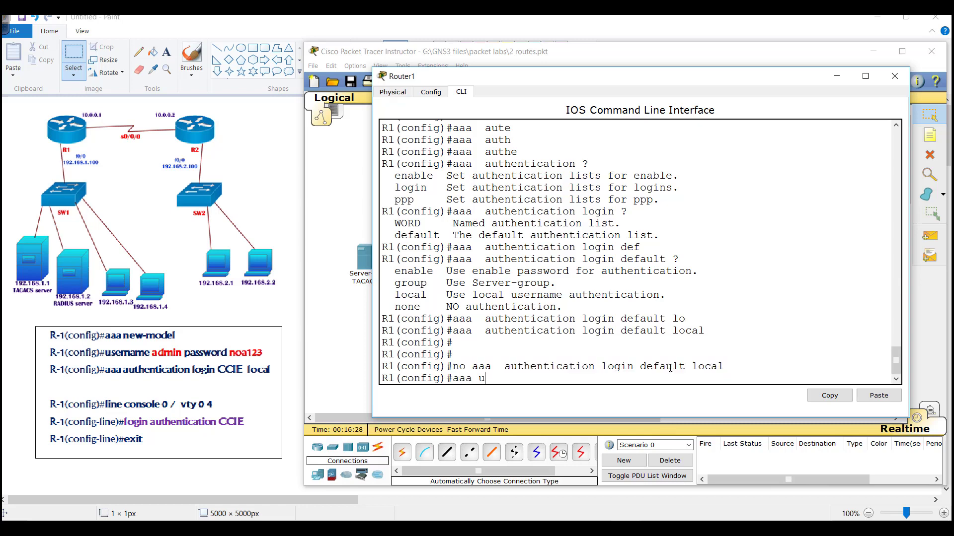
key(Tab)
key(BackSpace)
text(au)
key(Tab)
text(the)
key(Tab)
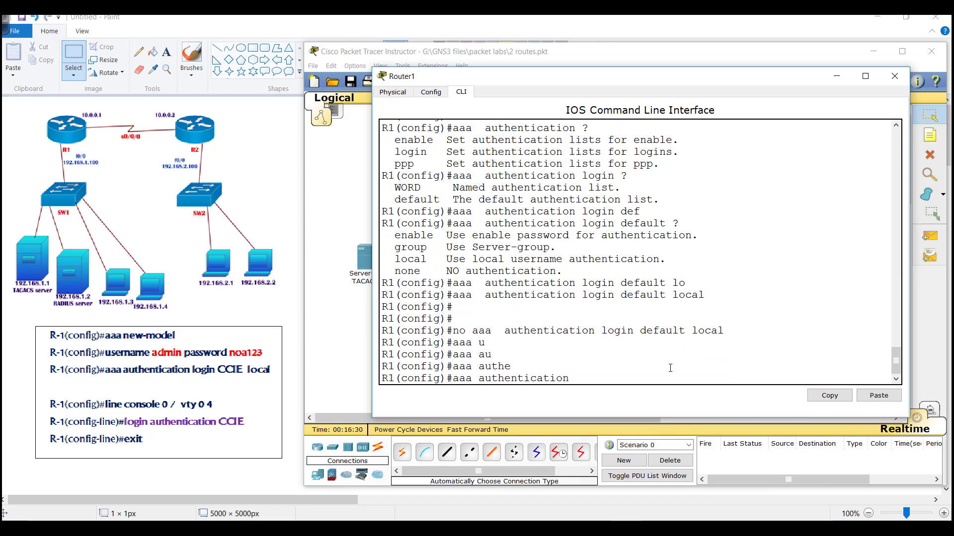
text(log)
key(Tab)
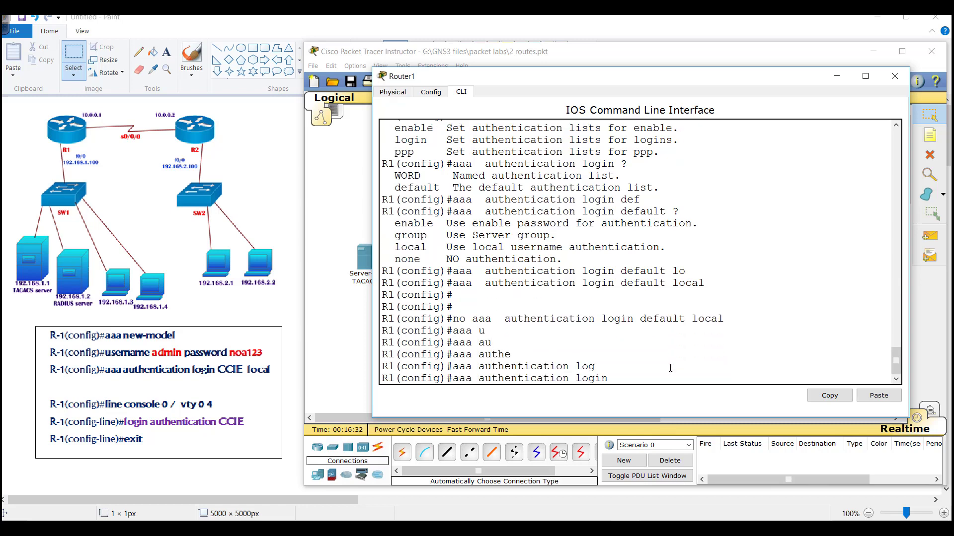
text(CCIE lo)
key(Tab)
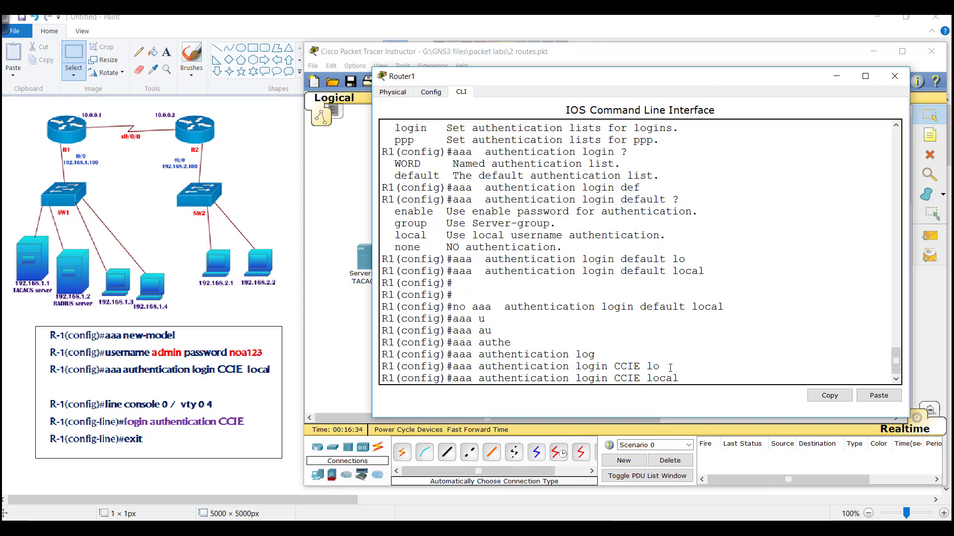
key(Return)
drag(588, 366, 708, 371)
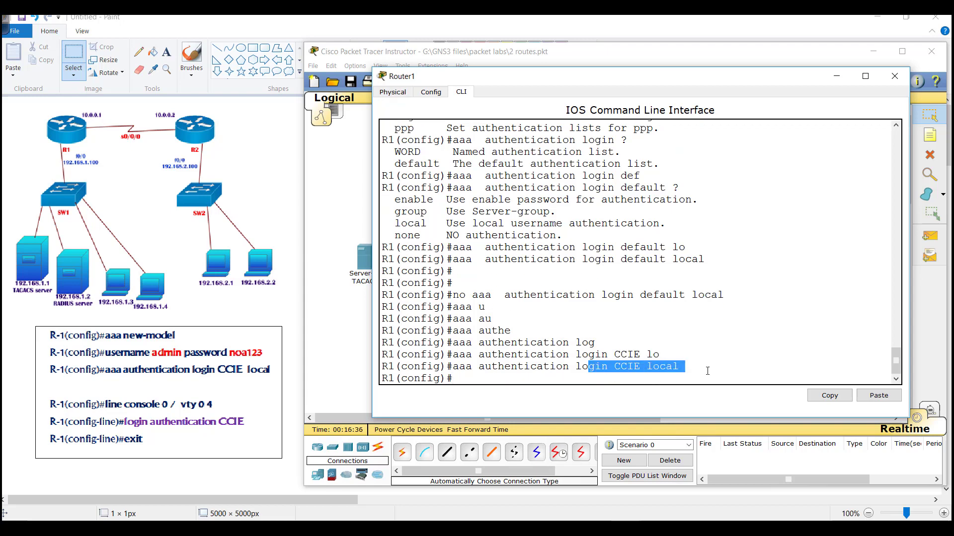
- Apply 'login authentication CCIE' to line vty 0 4 and highlight the new commands
text(line vty 0 4)
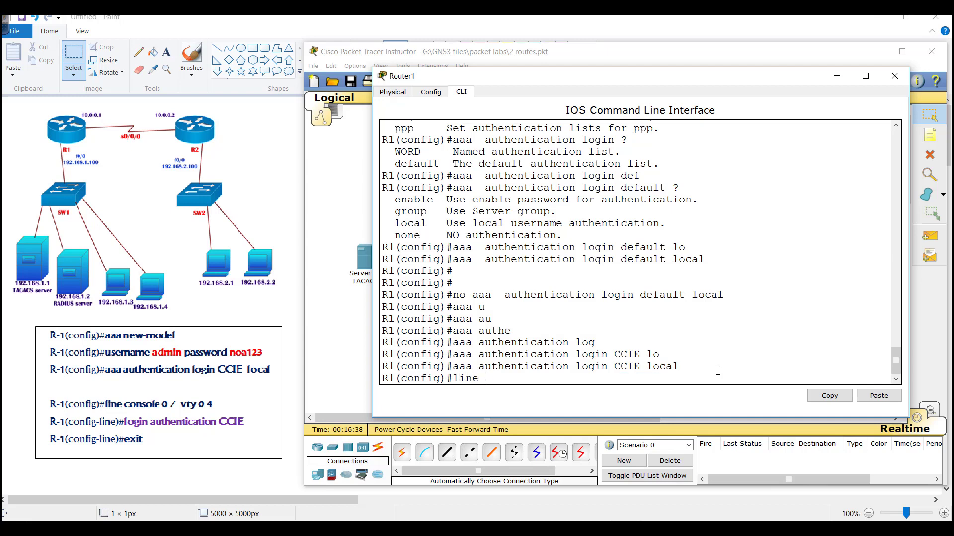
key(Return)
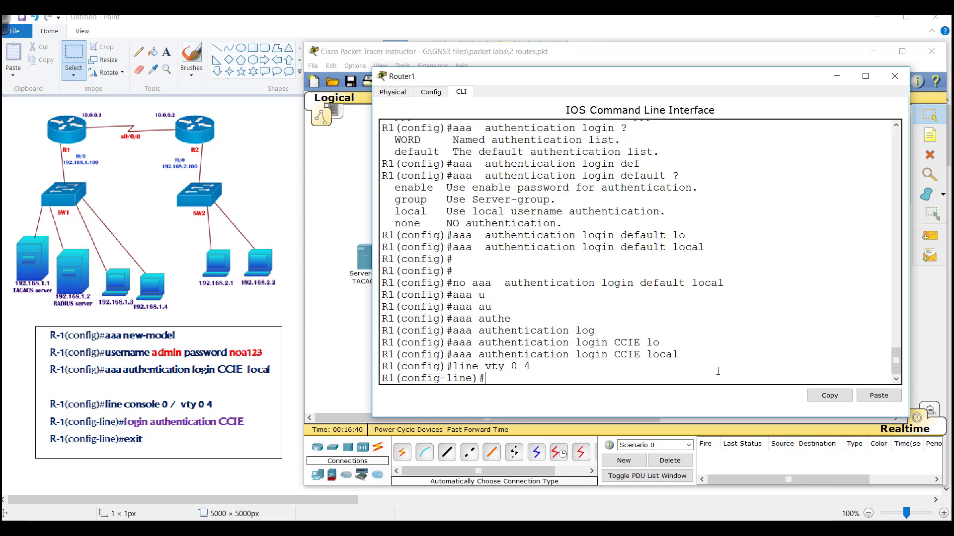
text(login au)
key(Tab)
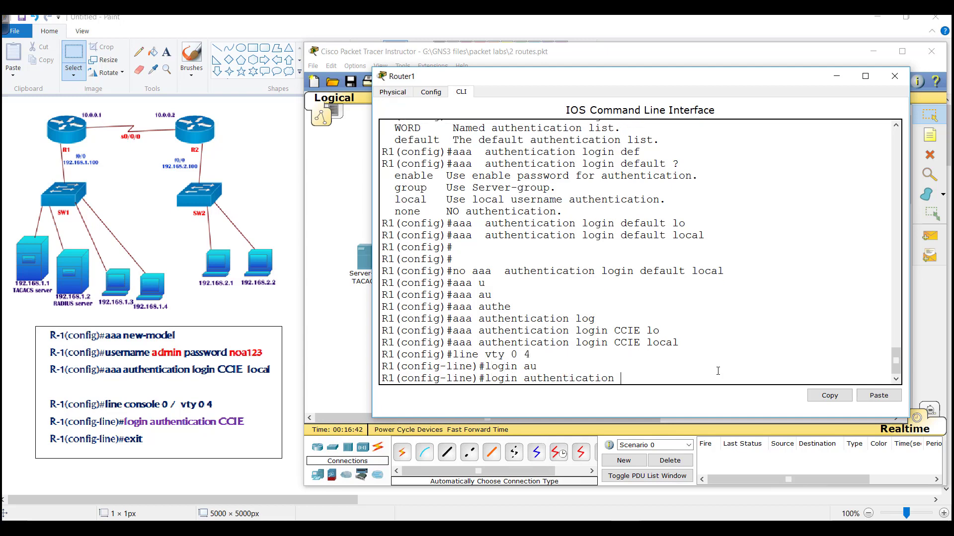
text(CCIE)
key(Return)
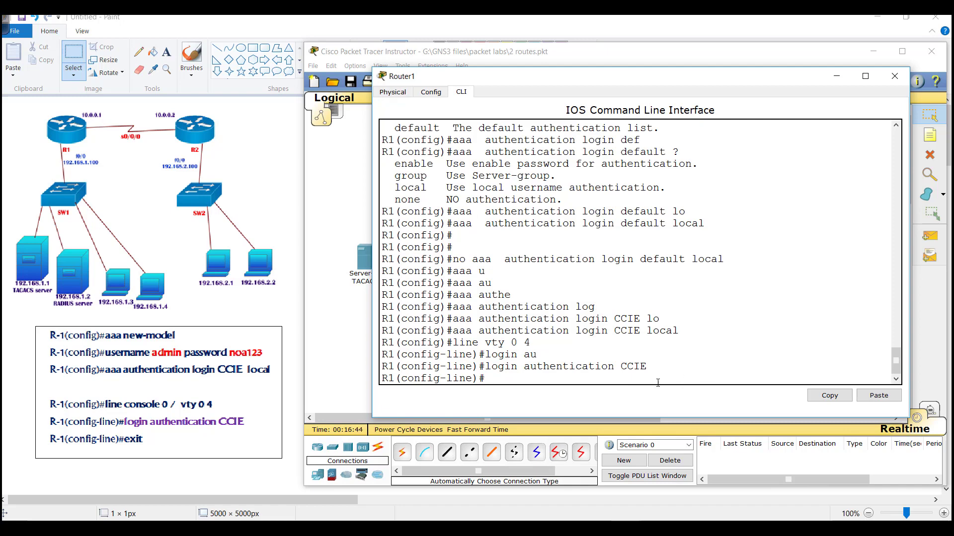
drag(441, 343, 550, 338)
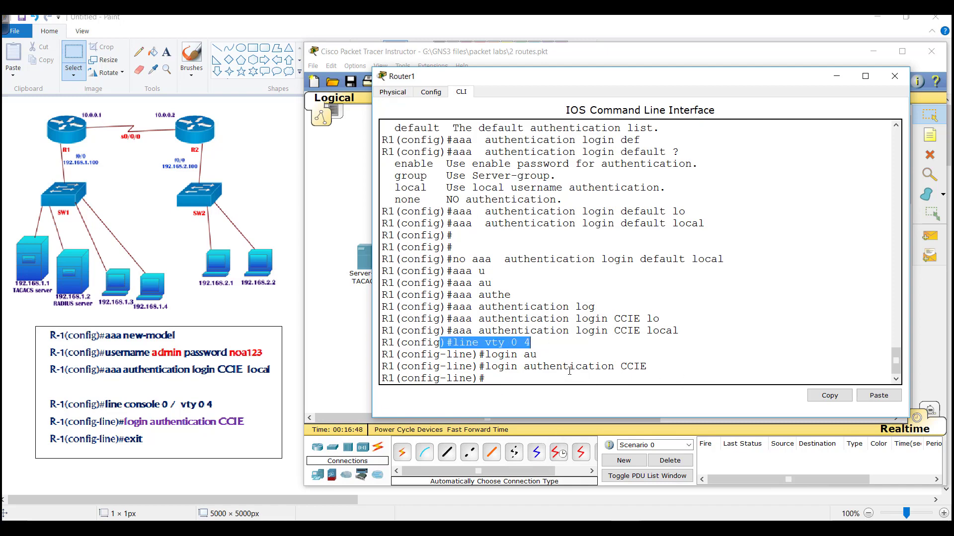
drag(569, 366, 648, 368)
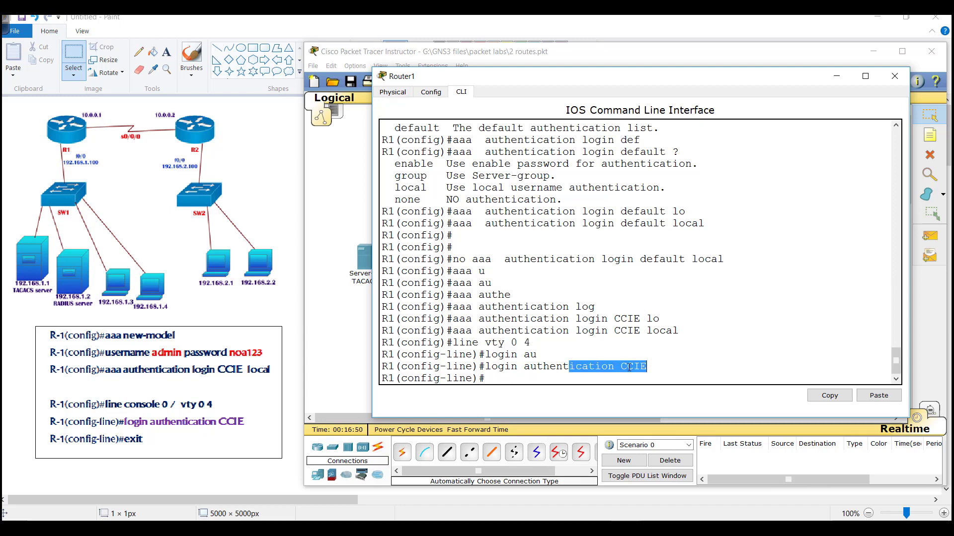
drag(582, 367, 669, 371)
drag(576, 331, 703, 331)
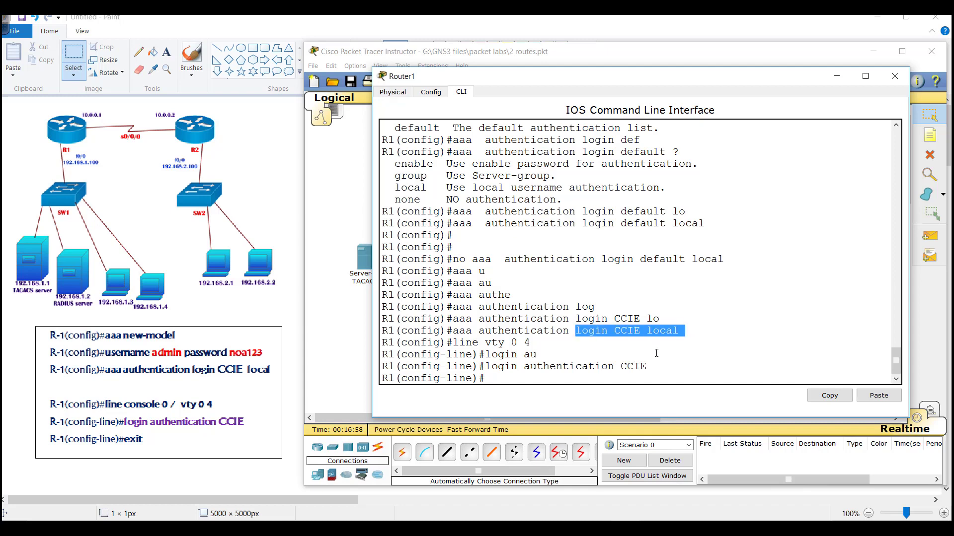
click(349, 326)
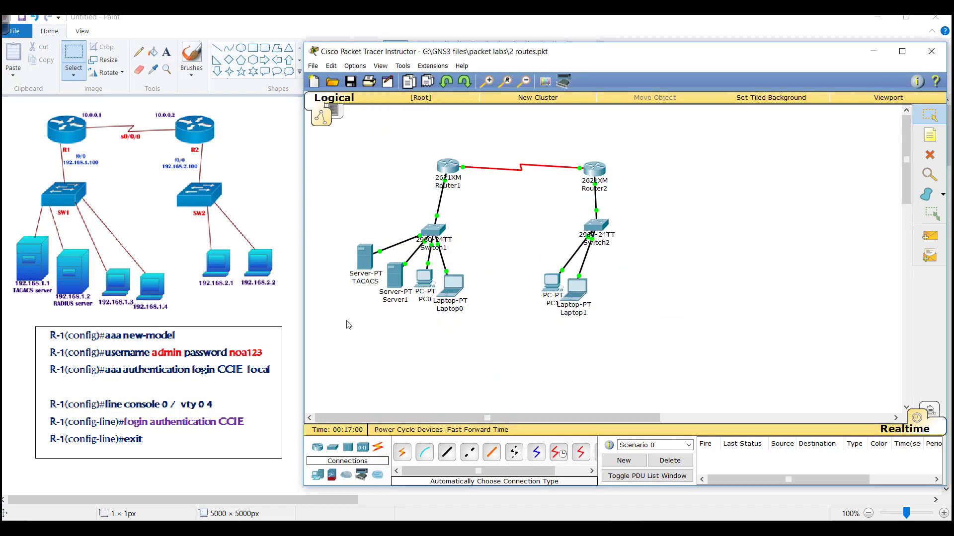
- Check the vty 'login authentication CCIE' command in Router1's CLI
click(425, 285)
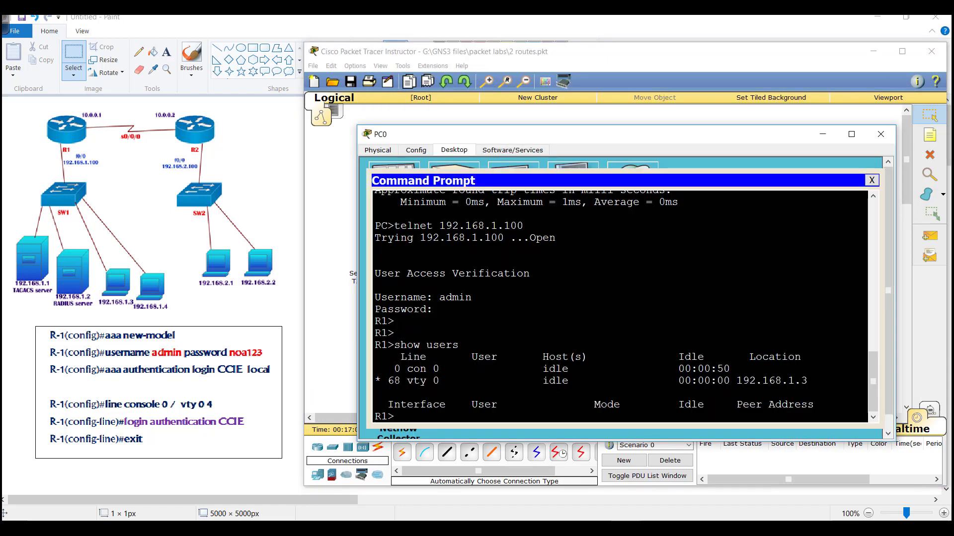
click(348, 305)
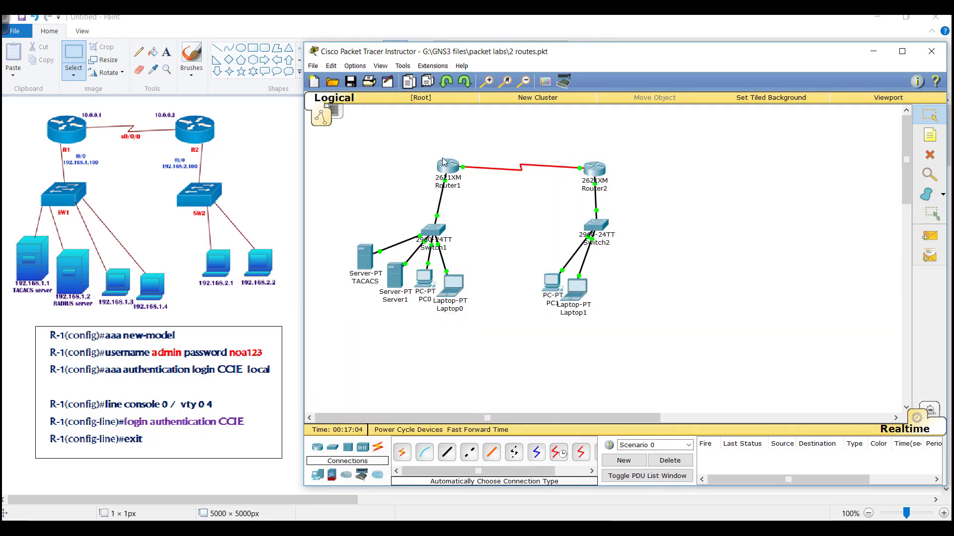
click(447, 167)
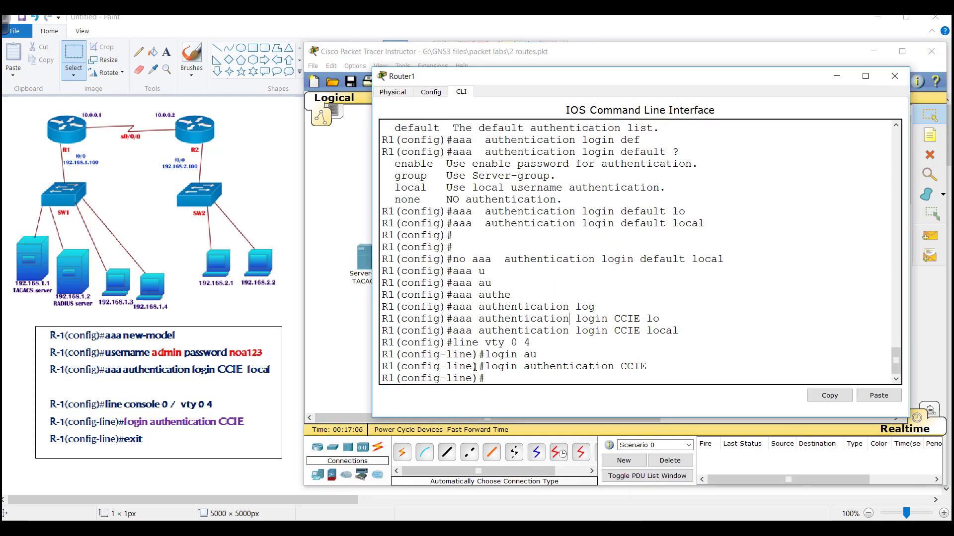
drag(474, 367, 656, 367)
- Try to leave PC0's Telnet session (mistyped 'exidt') and close PC0's window
click(328, 332)
click(425, 279)
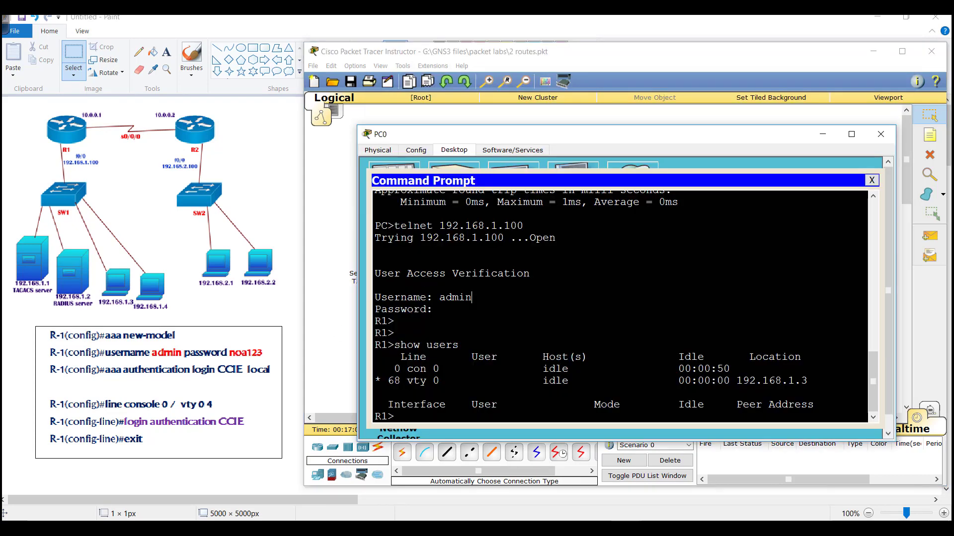
key(Return)
key(Return)
text(exidt)
key(Return)
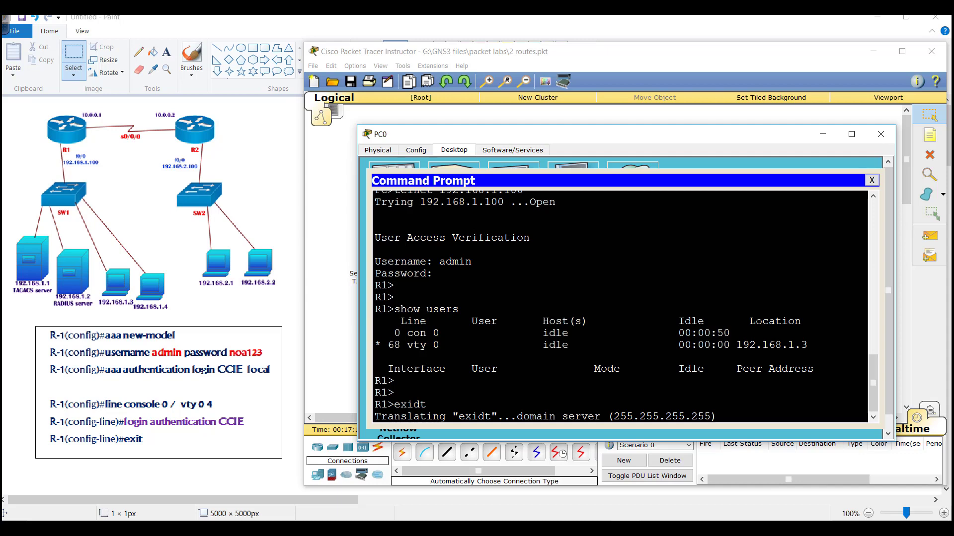
click(353, 263)
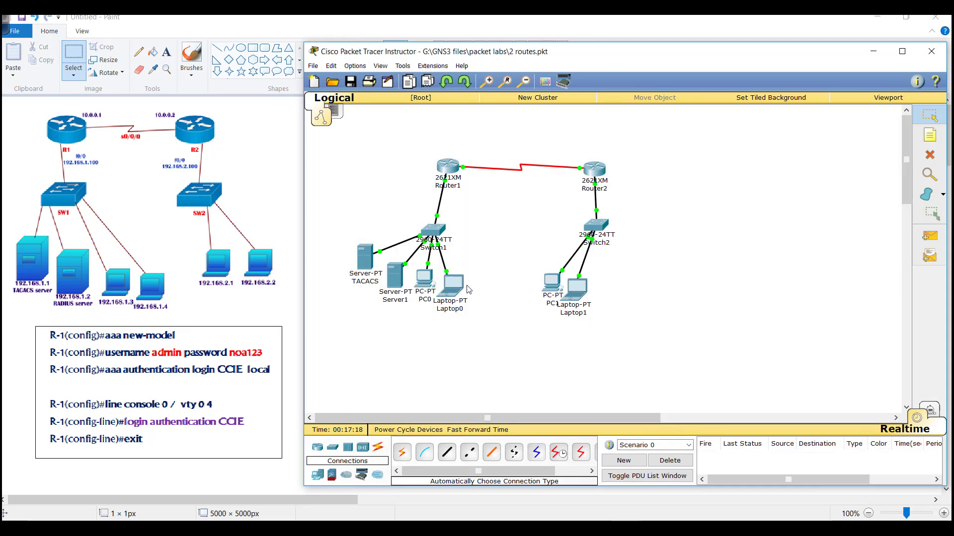
- Ping 192.168.1.100 from Laptop0's Command Prompt
click(457, 285)
click(541, 201)
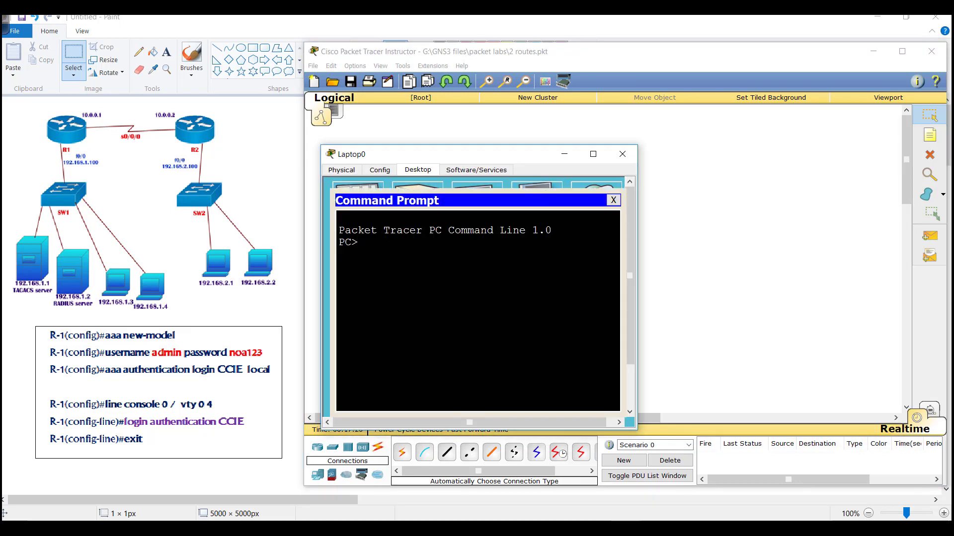
text(ping 192.168.1.100)
key(Return)
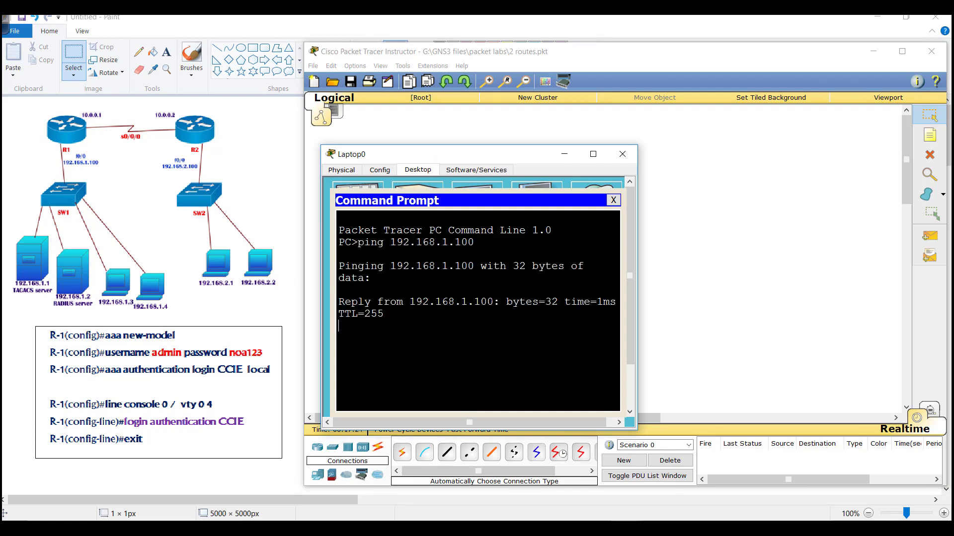
drag(637, 396, 833, 397)
- Telnet from Laptop0 to 192.168.1.100 and log in as admin on the second attempt
text(telnet )
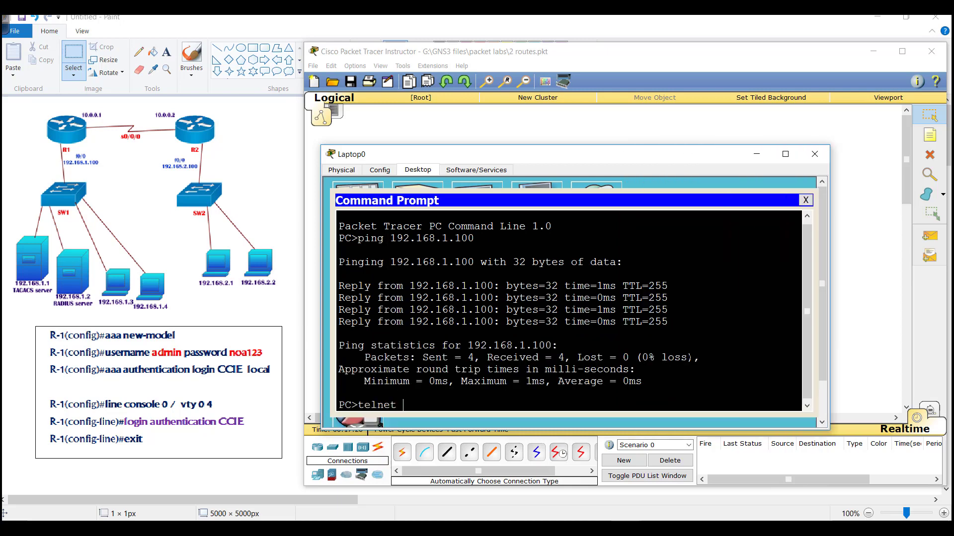
text(192.168.1.100)
key(Return)
text(admin)
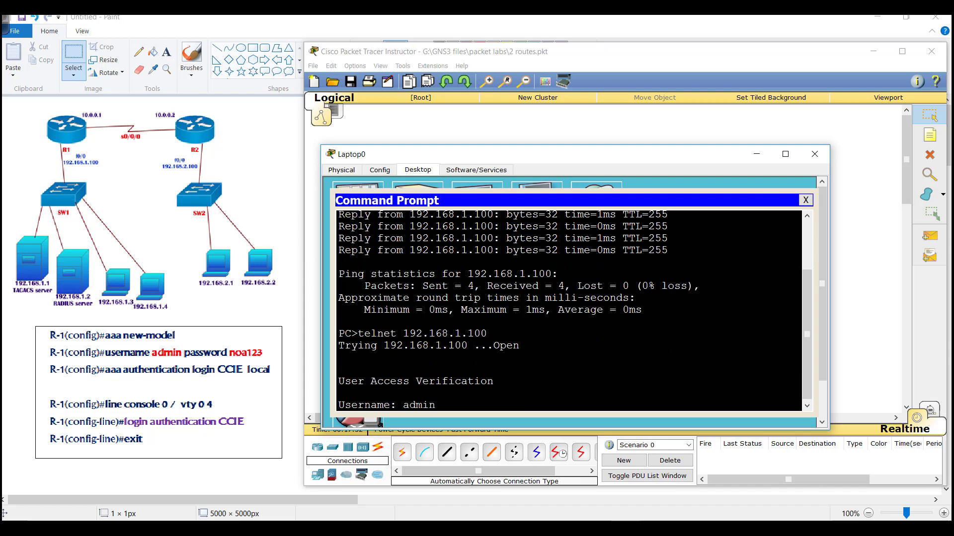
key(Return)
key(Return)
key(Return)
key(Return)
key(Return)
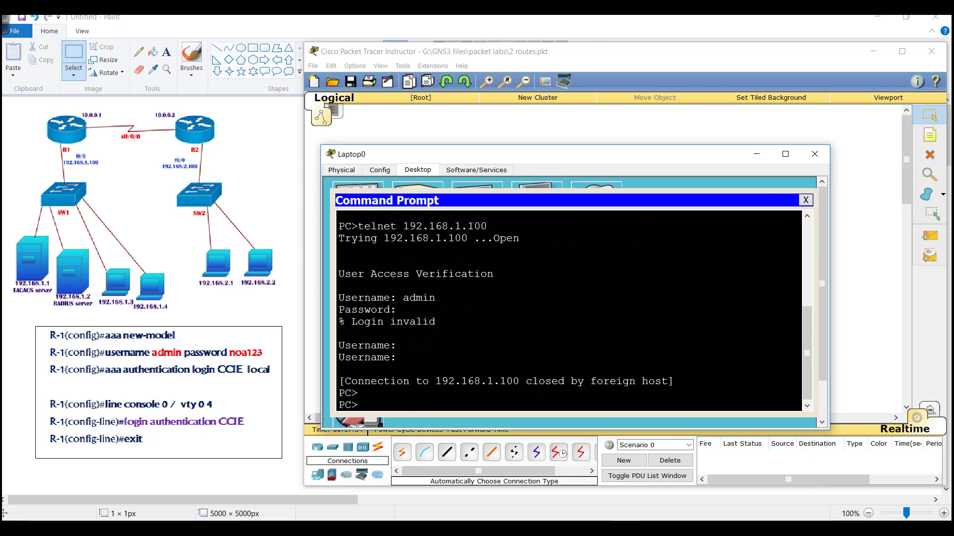
key(Up)
key(Return)
text(admin)
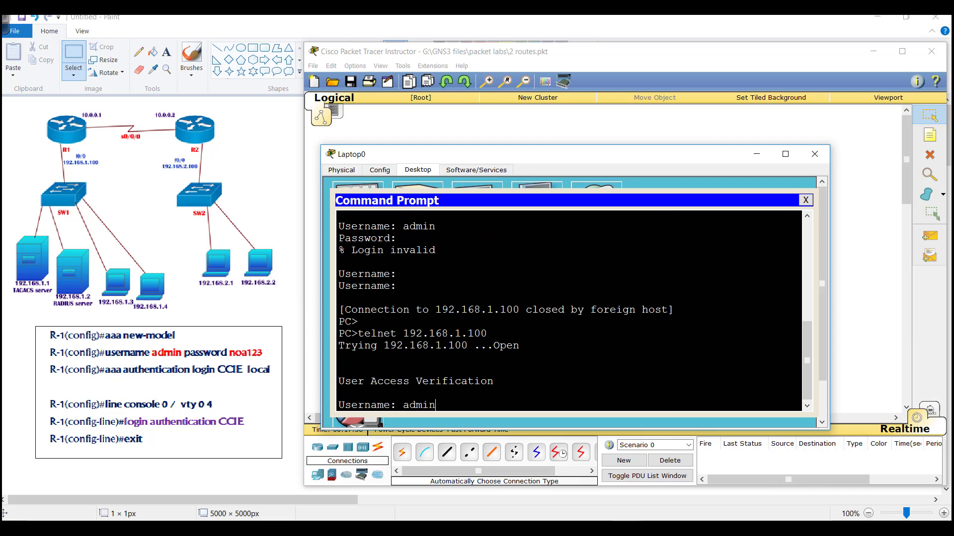
key(Return)
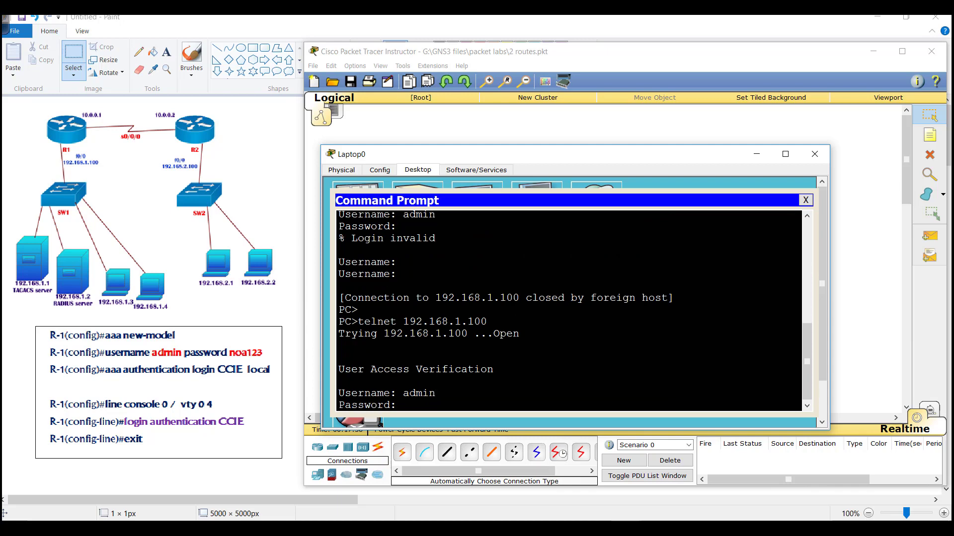
key(Return)
key(Return)
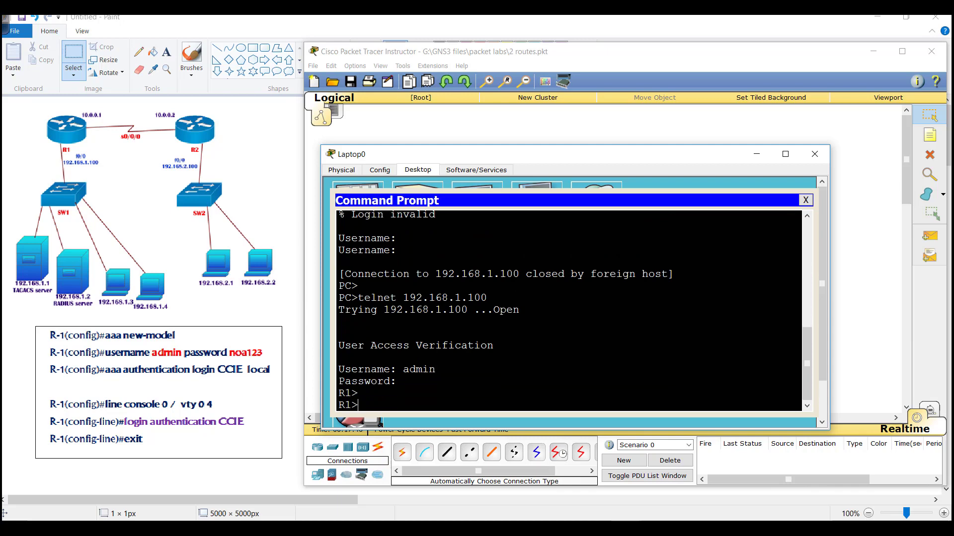
click(499, 120)
click(449, 168)
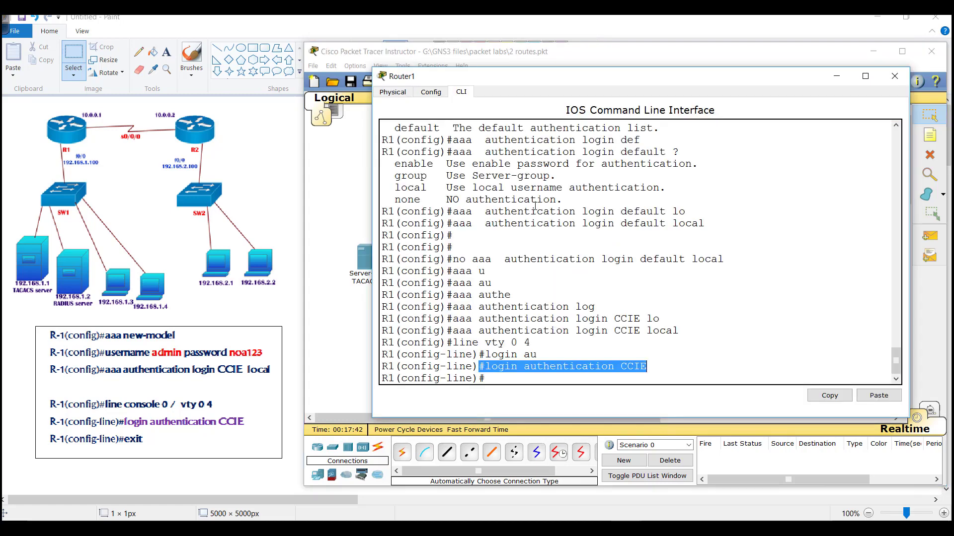
- Leave configuration mode, restart Router1's console session, and re-enter privileged mode with enable
click(535, 206)
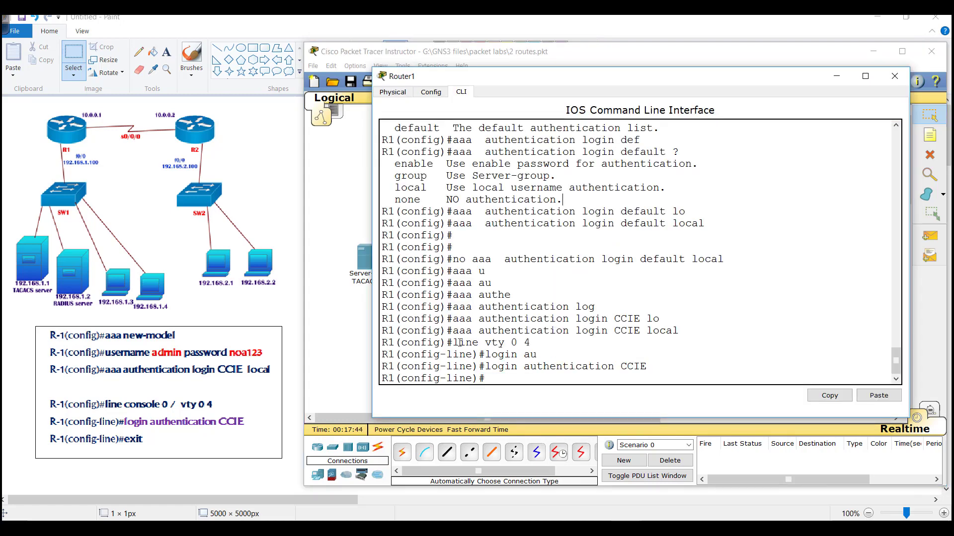
drag(460, 343, 680, 374)
text(end)
key(Return)
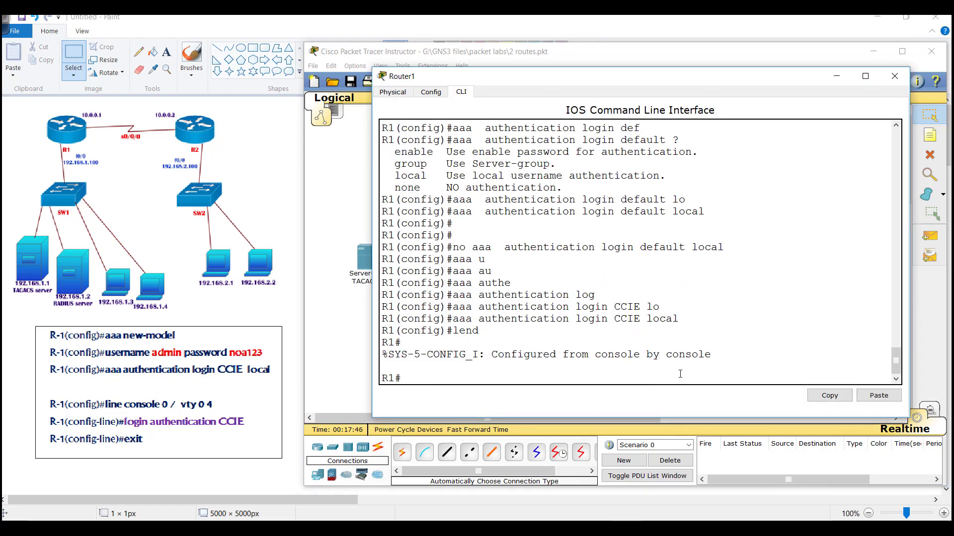
text(exit)
key(Return)
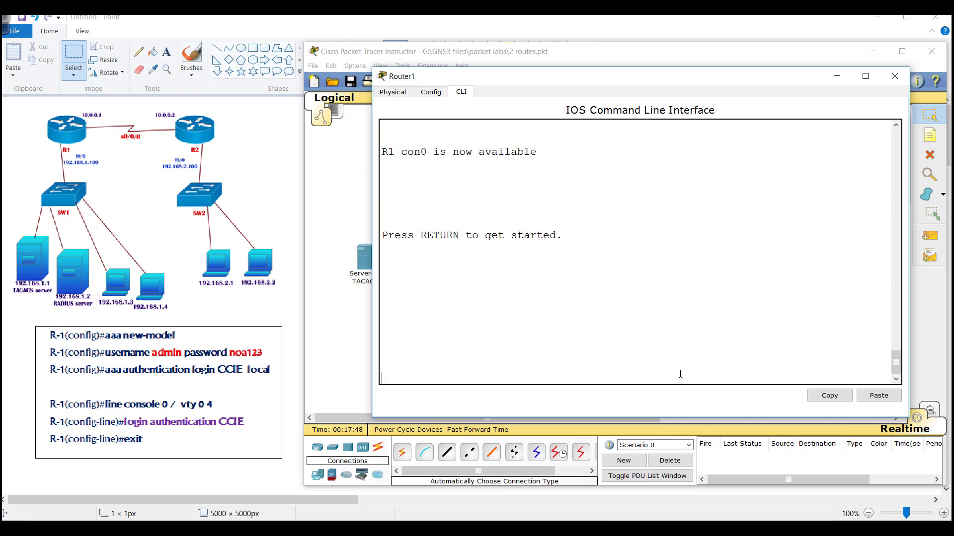
key(Return)
text(en)
key(Tab)
key(Return)
key(Return)
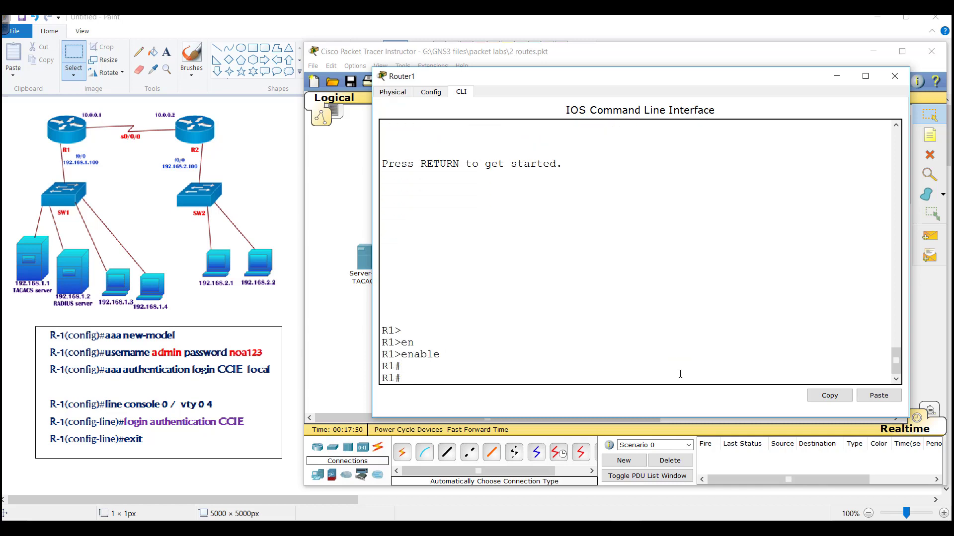
drag(396, 312, 481, 353)
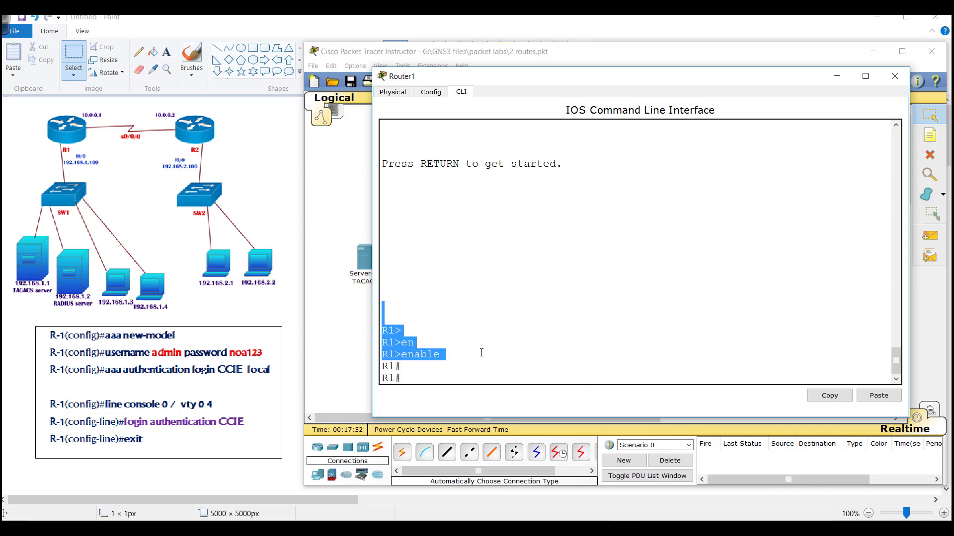
- Set 'login authentication CCIE' on line con 0 and return to the privileged prompt
text(conf t)
key(Return)
text(lien c)
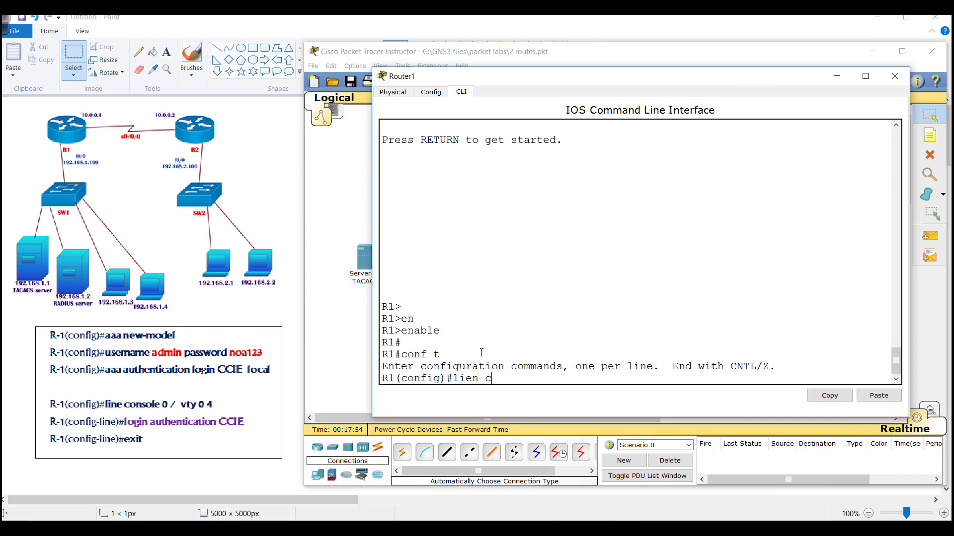
key(BackSpace)
key(BackSpace)
text(ne con 0)
key(Return)
text(login au)
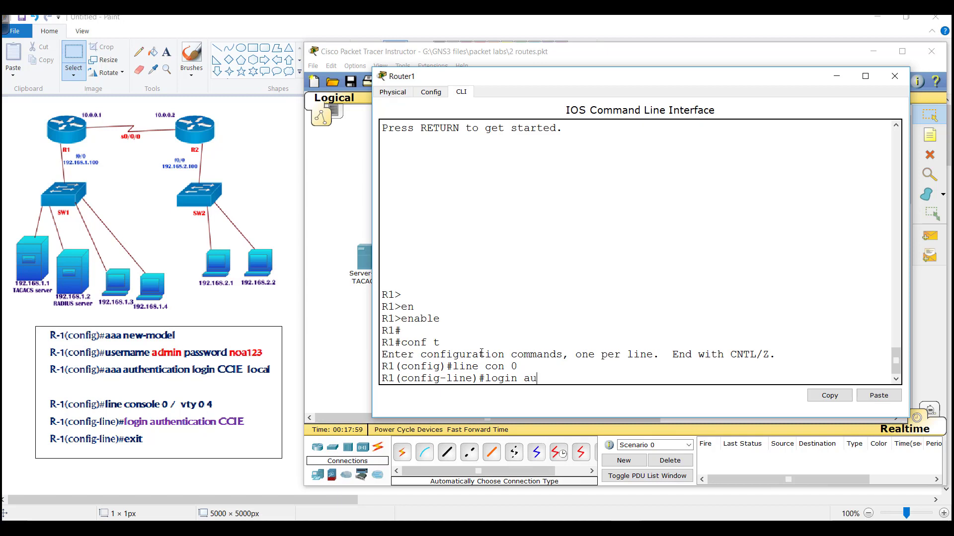
key(Tab)
text(CCIE)
key(Return)
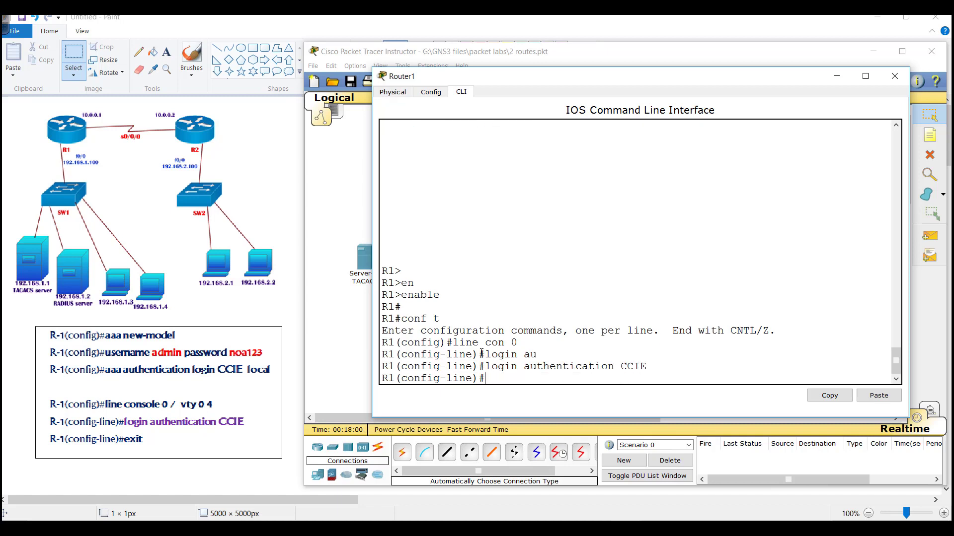
text(end)
key(Return)
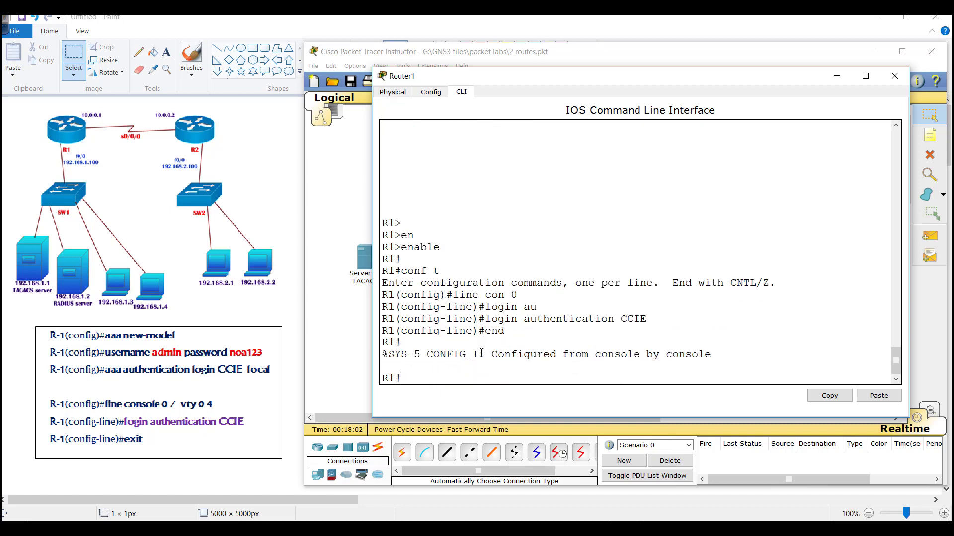
drag(464, 302, 648, 333)
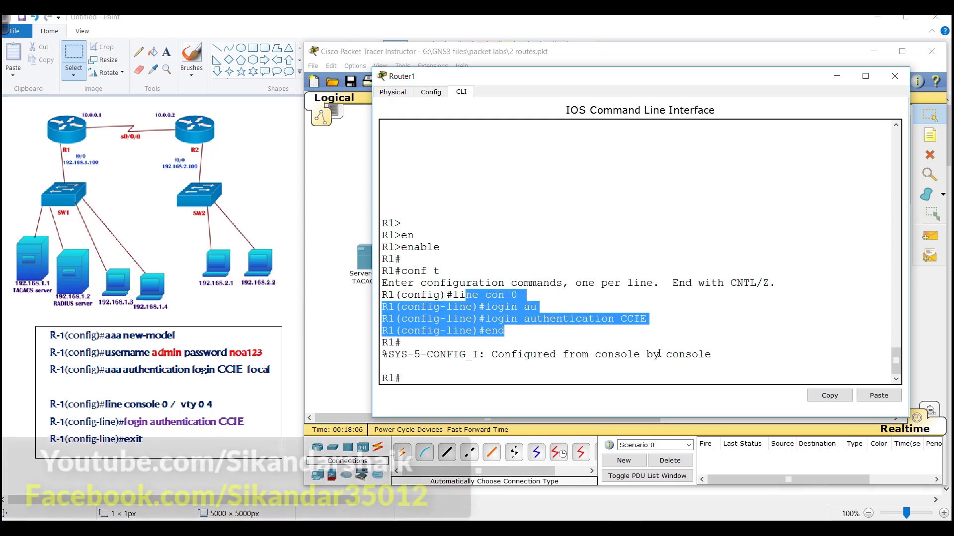
- Exit Router1's console (after a mistyped 'eixts') and log in as admin with its password
click(517, 318)
drag(465, 295, 524, 295)
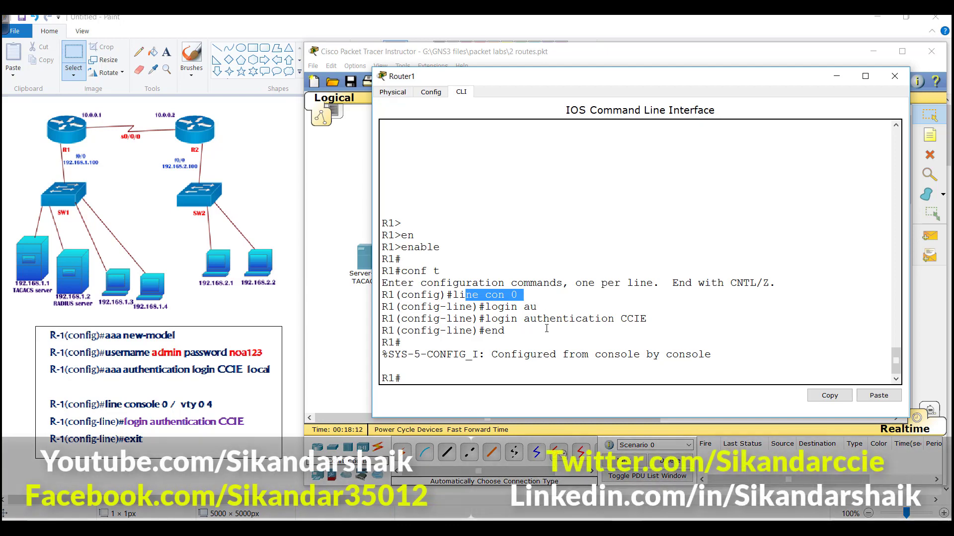
text(eixts)
key(Return)
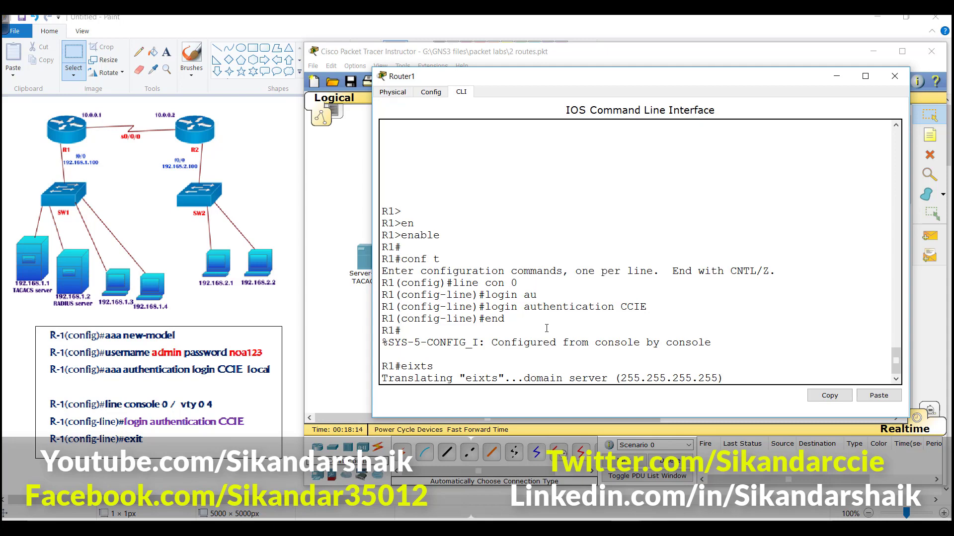
text(exit)
key(Return)
key(Return)
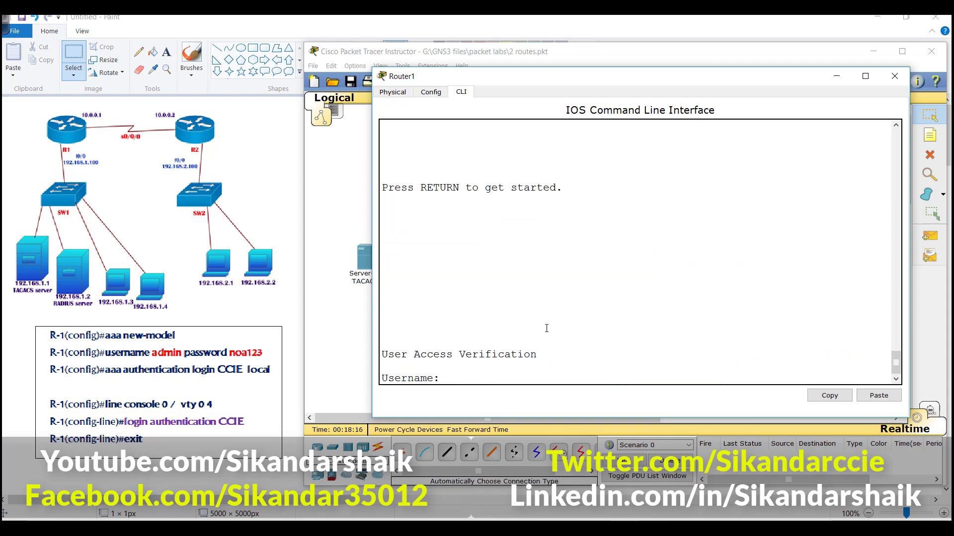
text(admin)
key(Return)
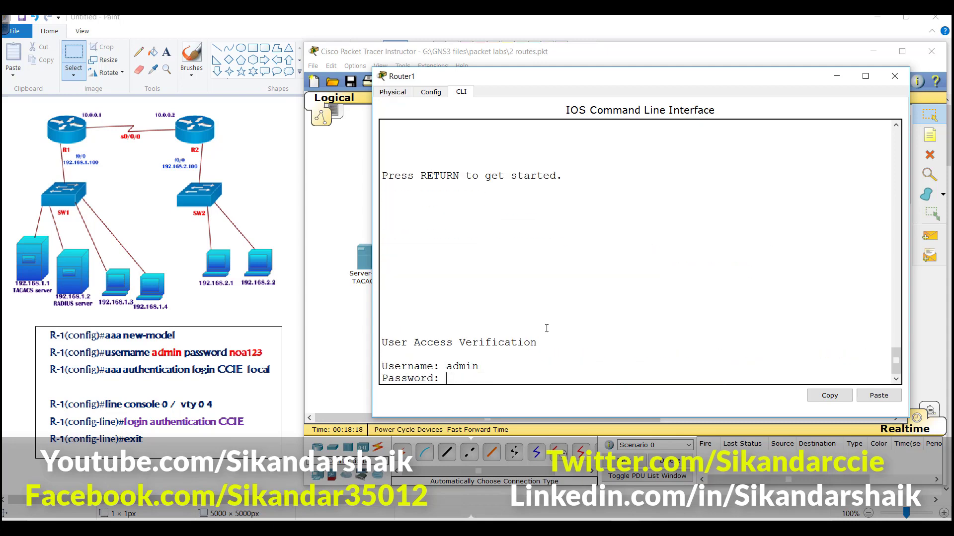
text(noa123)
key(Return)
key(Return)
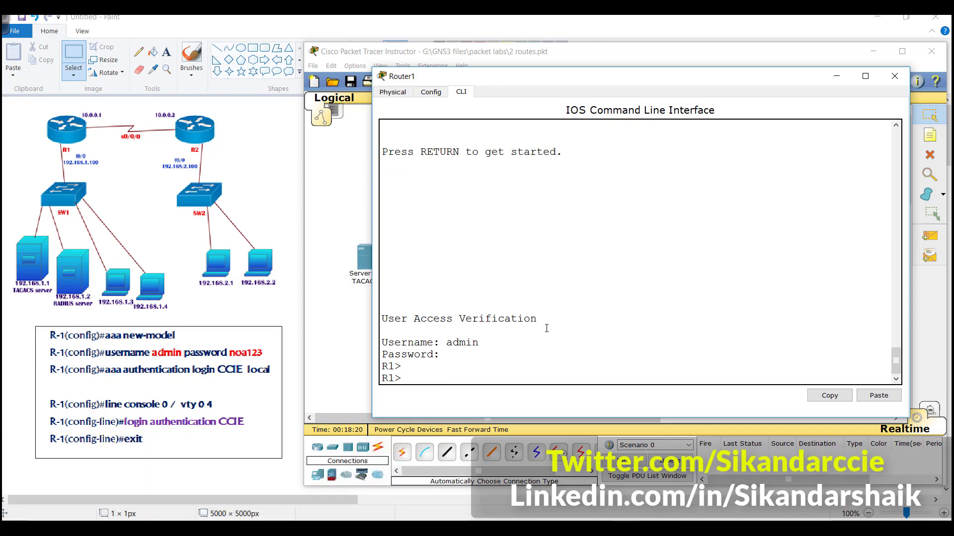